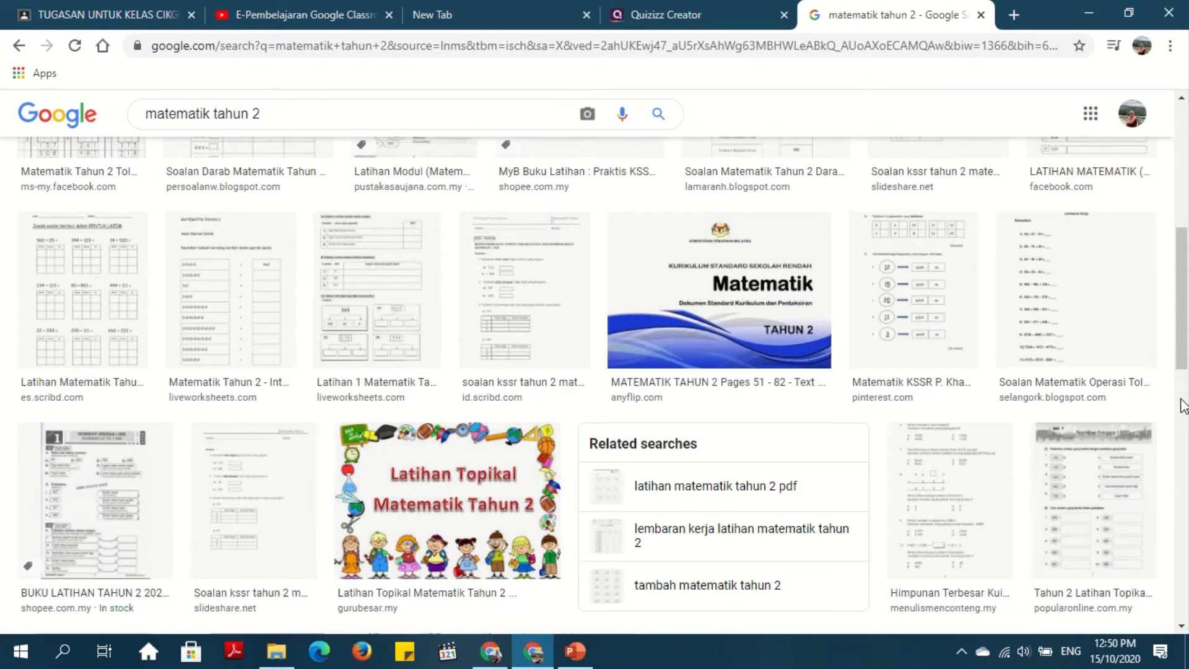
Step: Search Google Images for "matematik tingkatan 2" and open the preview of the Matematik Tingkatan 2 textbook cover
scroll(1183, 405, down, 4)
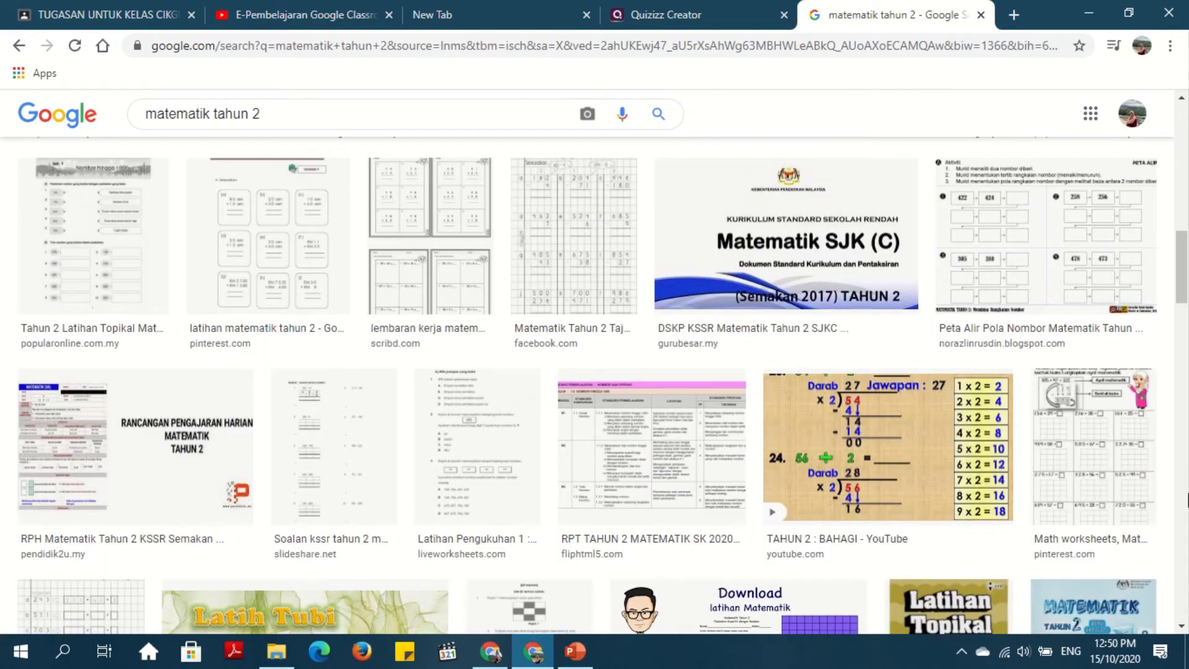
scroll(1186, 500, down, 7)
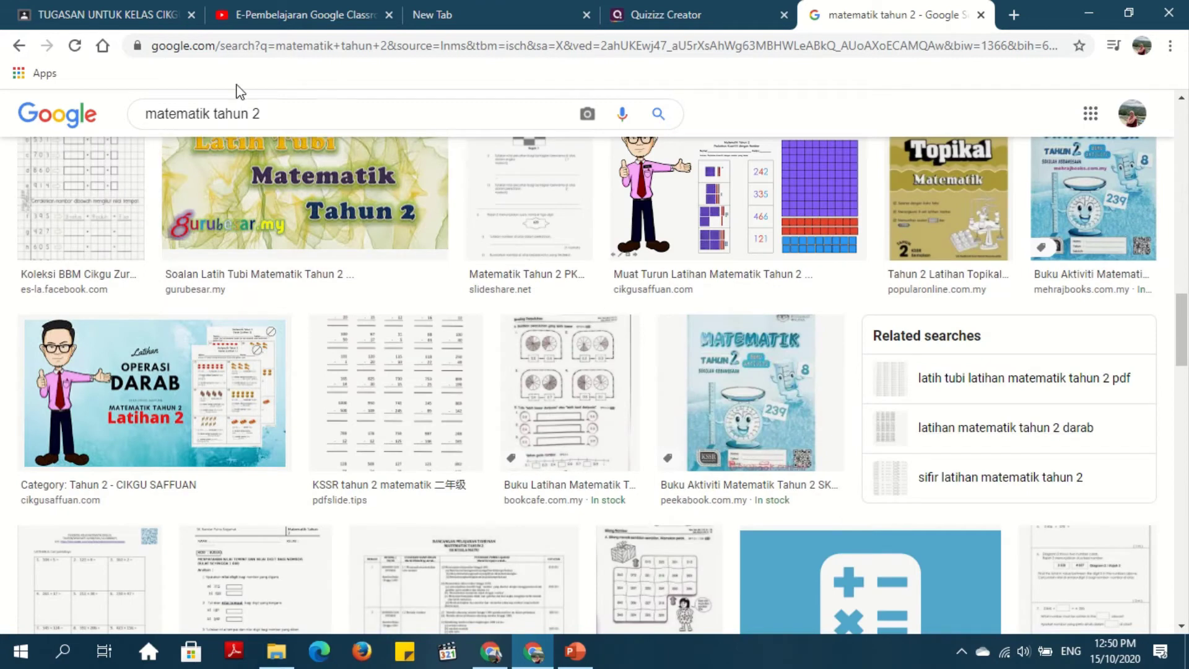
click(243, 116)
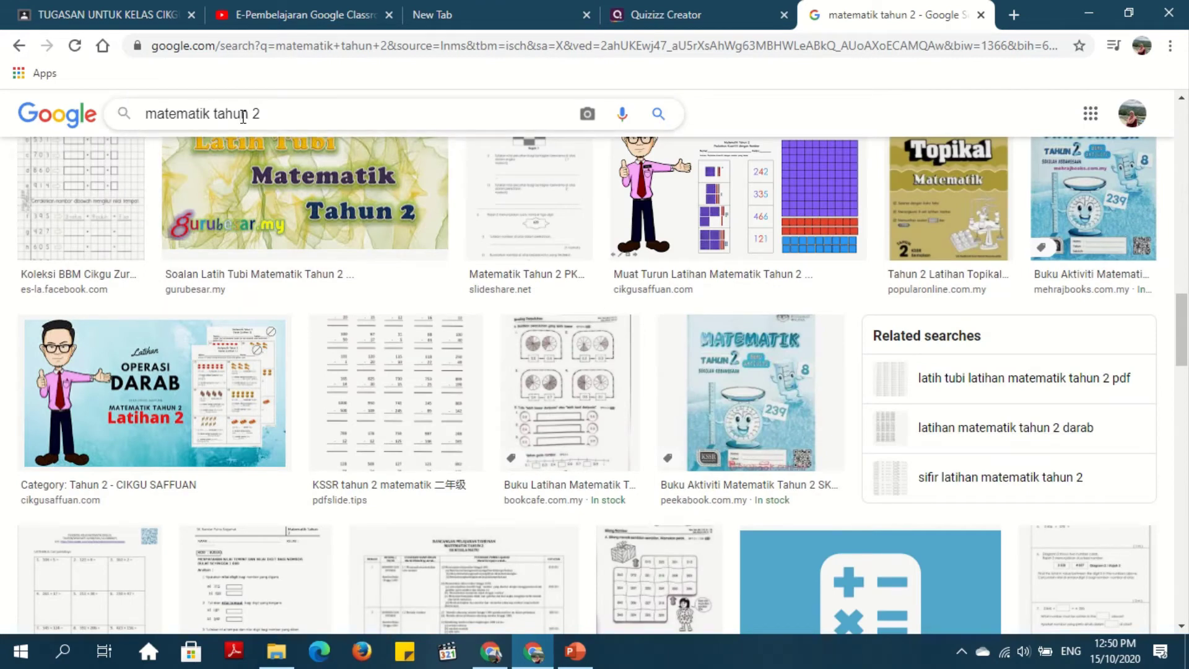
key(BackSpace)
key(BackSpace)
key(BackSpace)
key(BackSpace)
text(i)
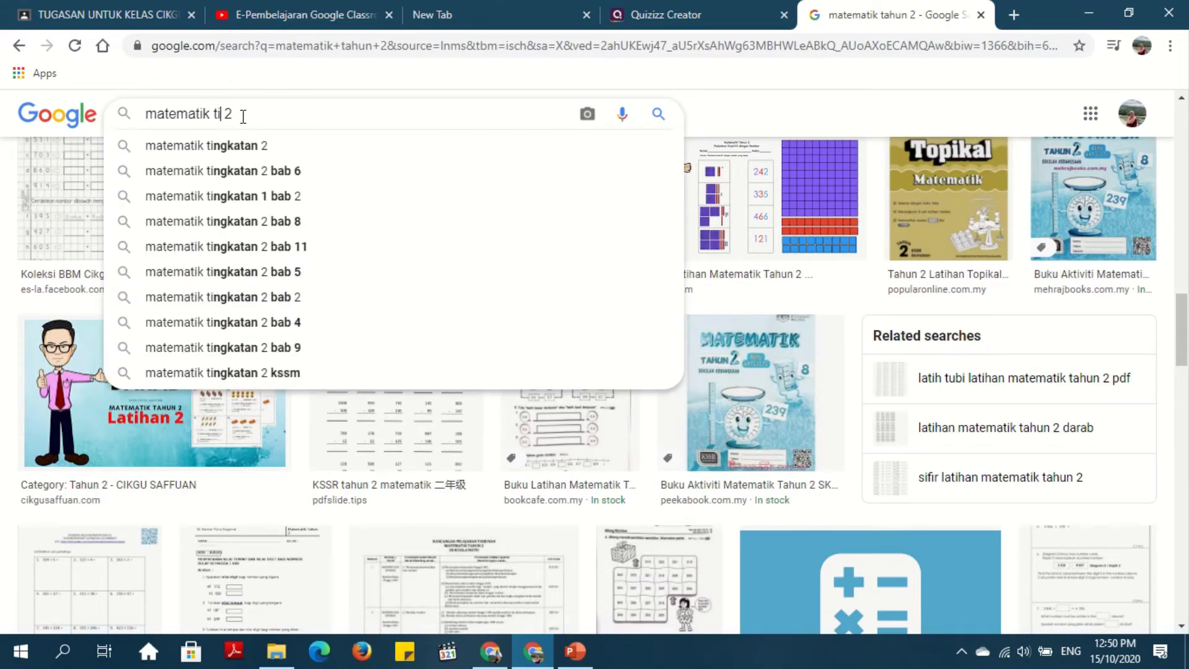
text(ngka)
key(Down)
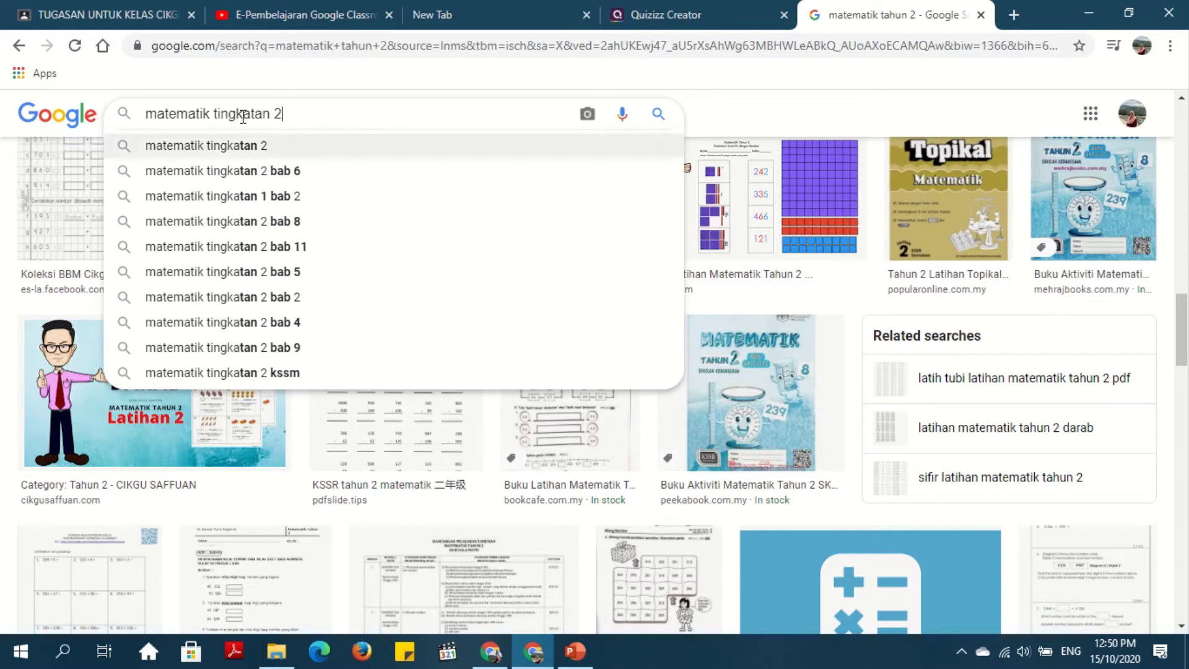
key(Return)
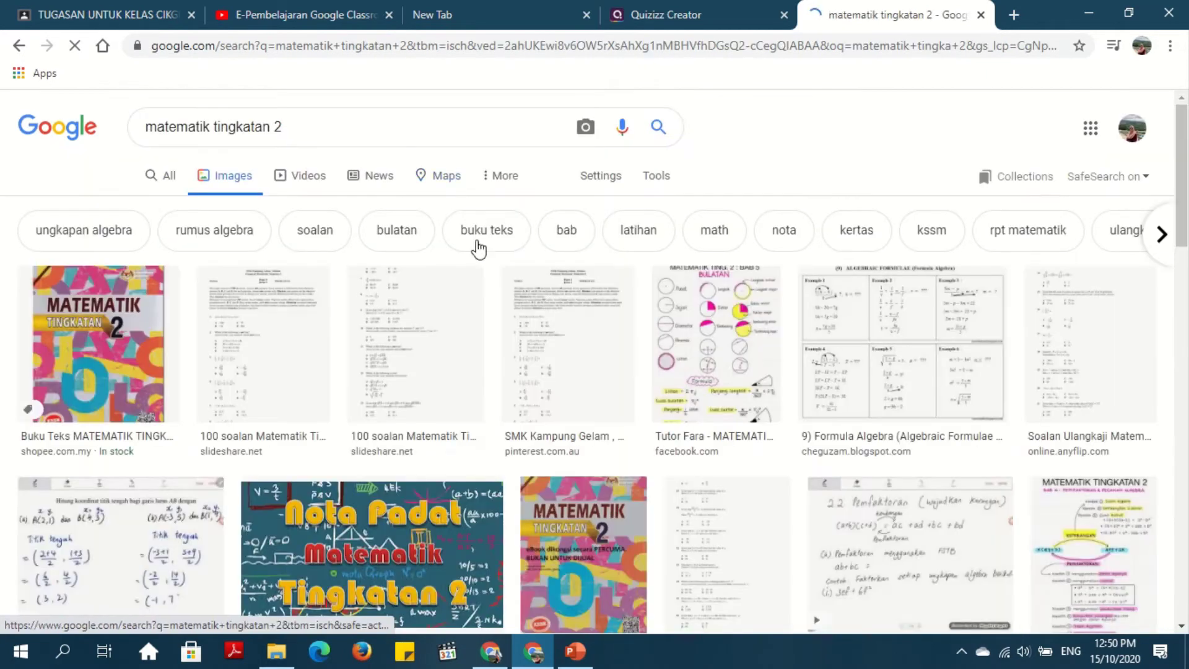
click(67, 320)
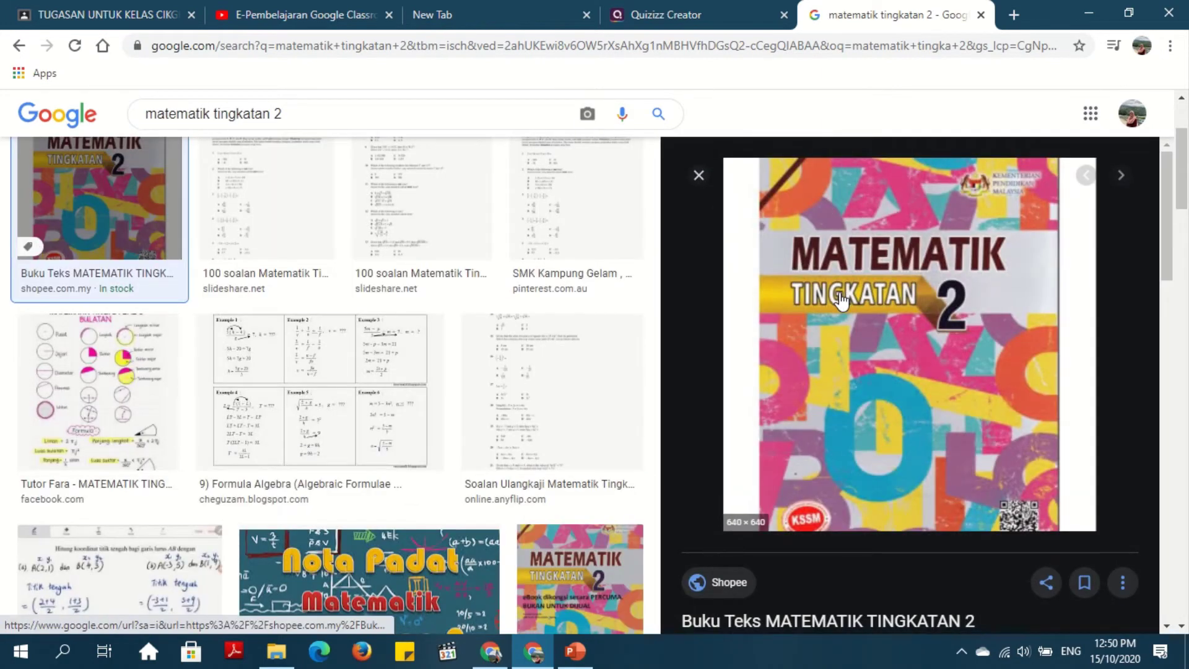
Step: Try to use the textbook cover's copied link address as the title image link in the Quizizz quiz details
right_click(840, 293)
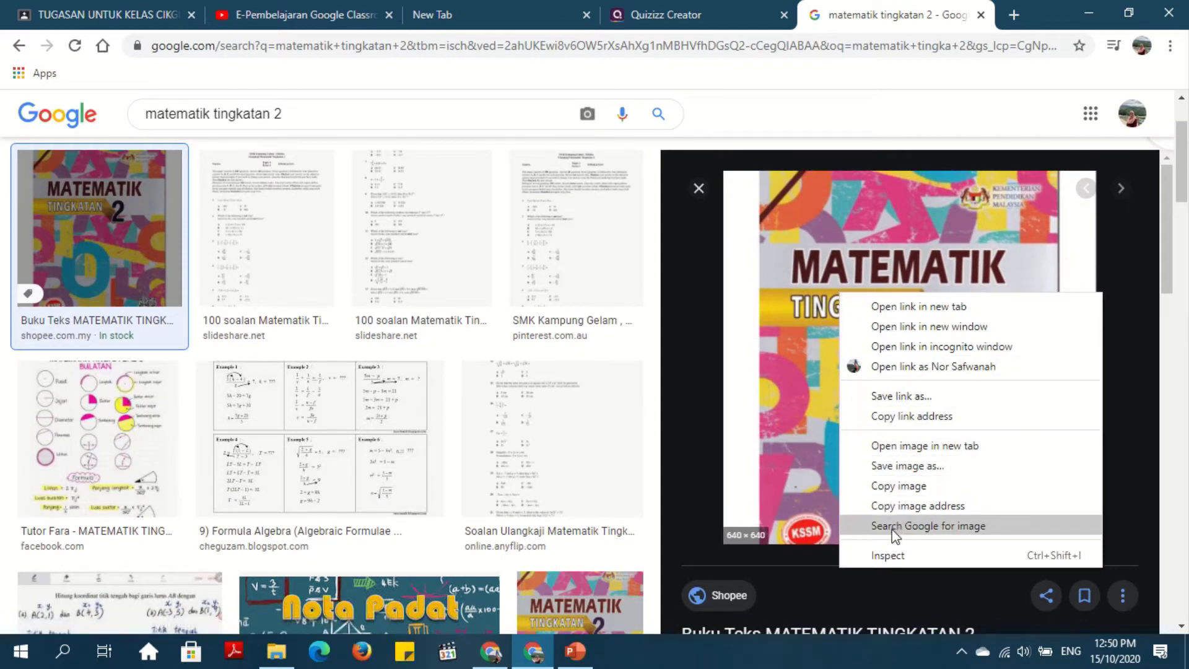
click(933, 416)
mouse_move(659, 5)
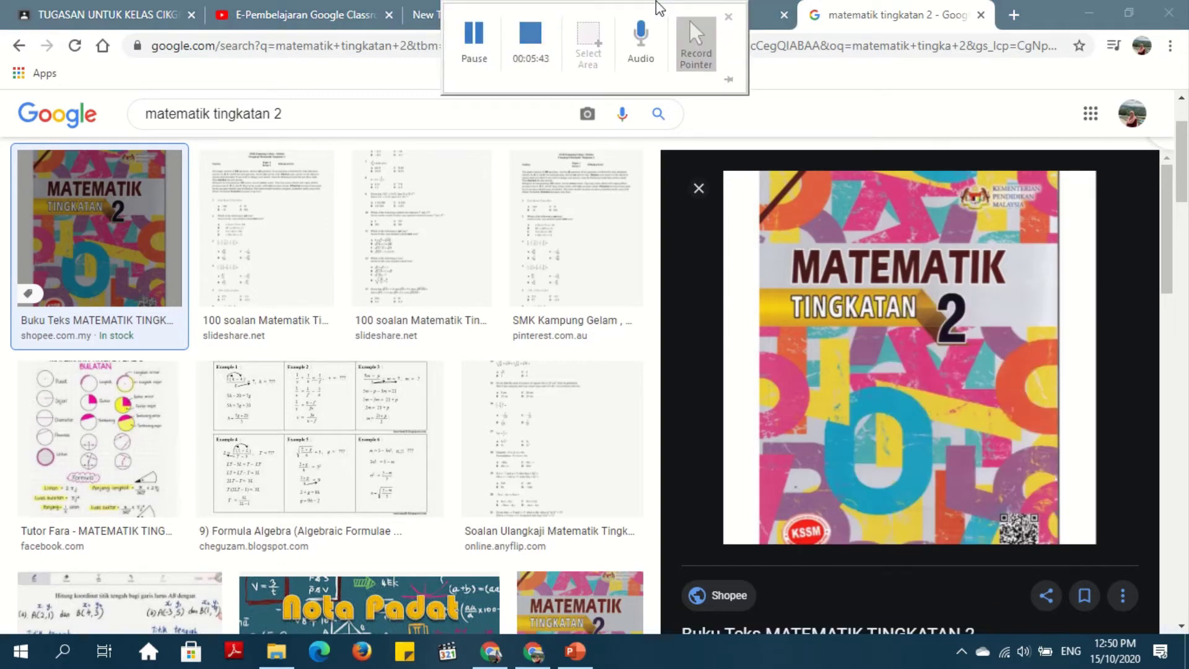
click(767, 24)
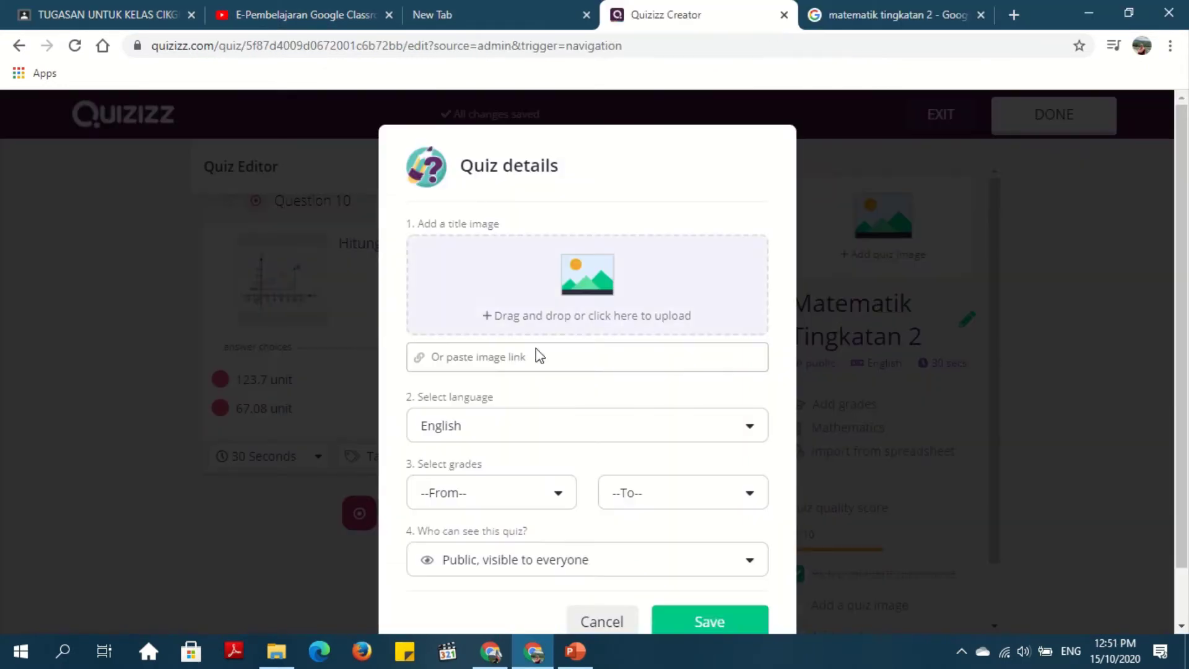
key(ctrl+v)
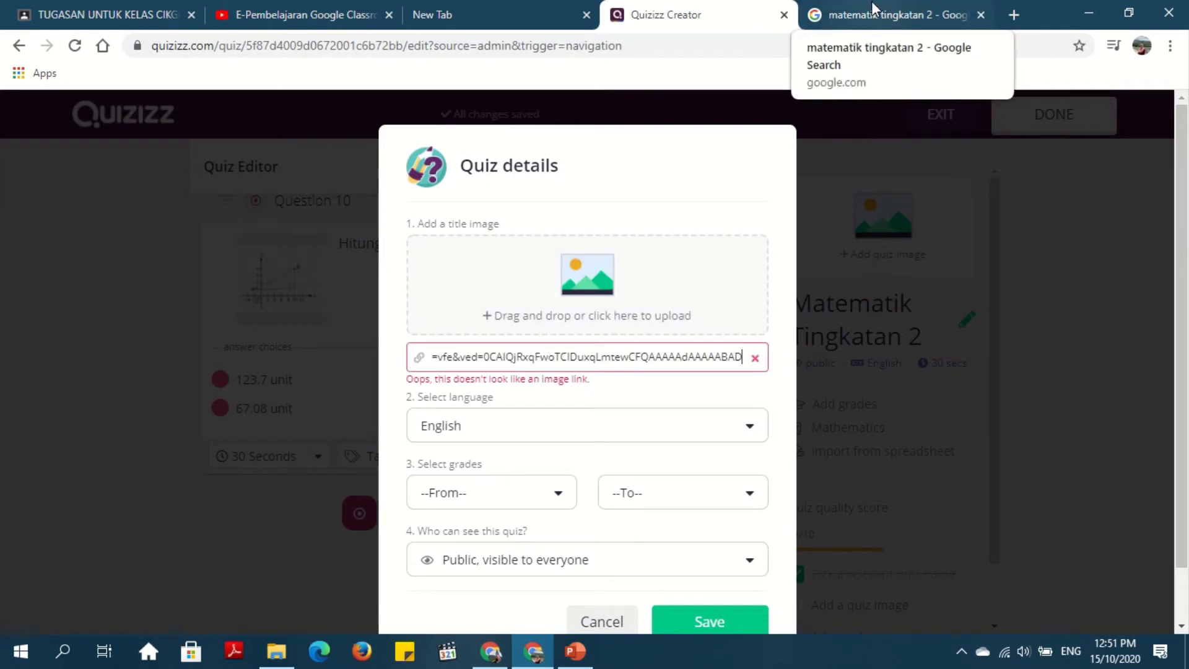
Step: Detach the image search into its own smaller window and clear the pasted link from the title image link field
click(883, 20)
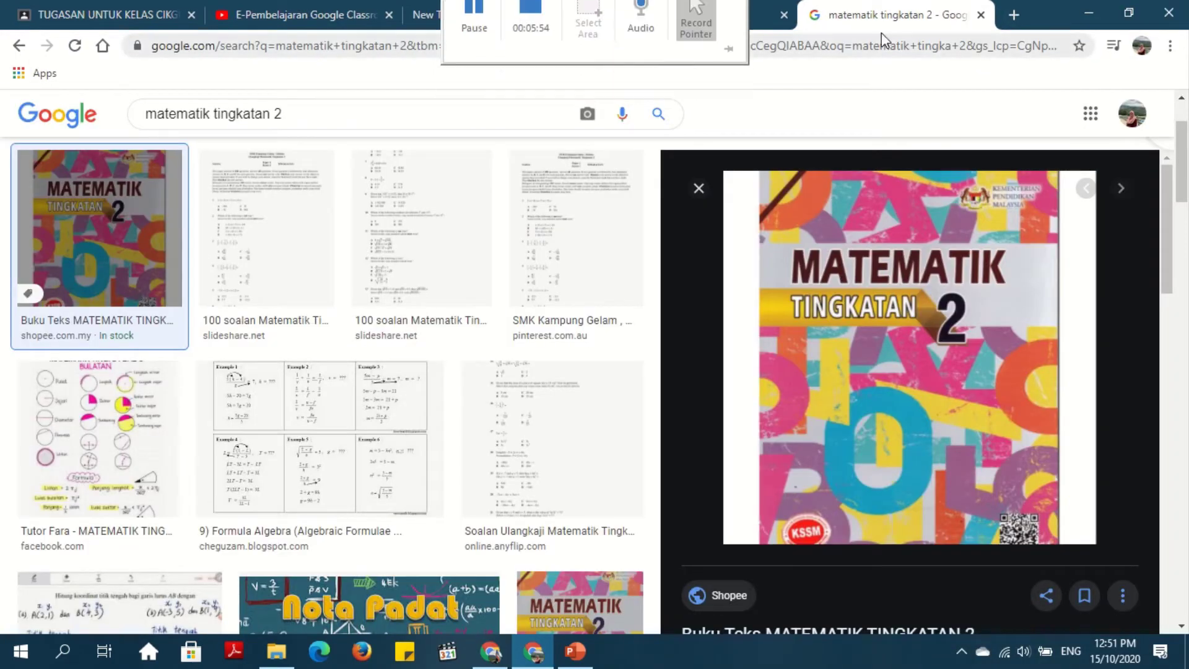
drag(882, 26, 960, 68)
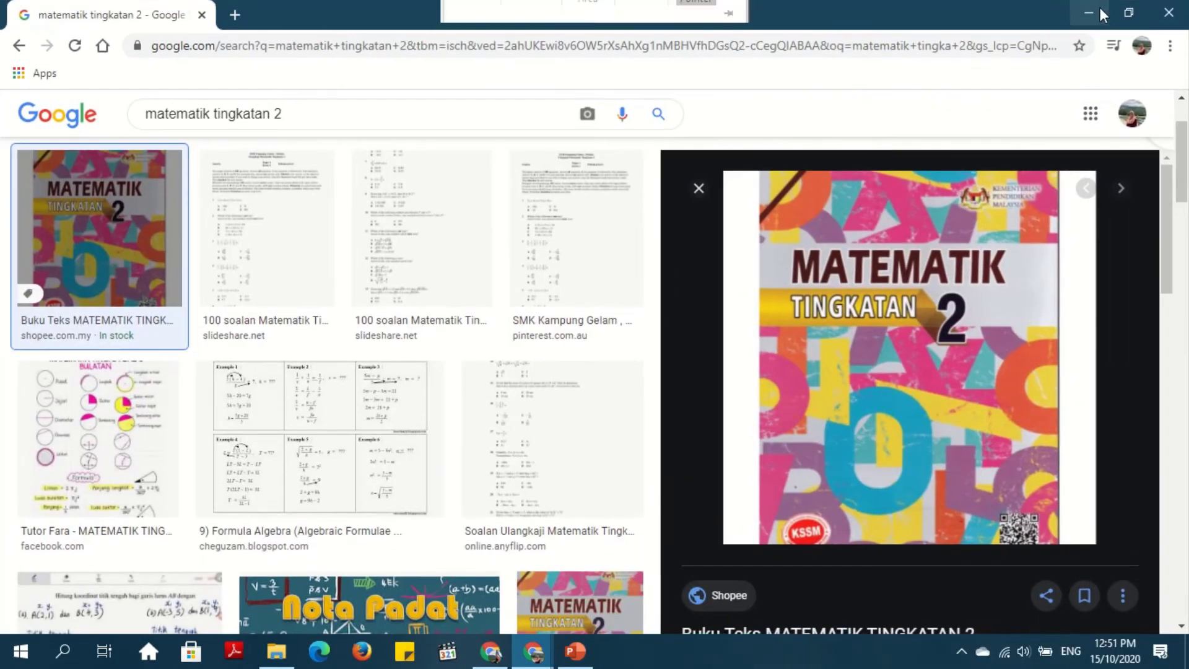
click(1128, 13)
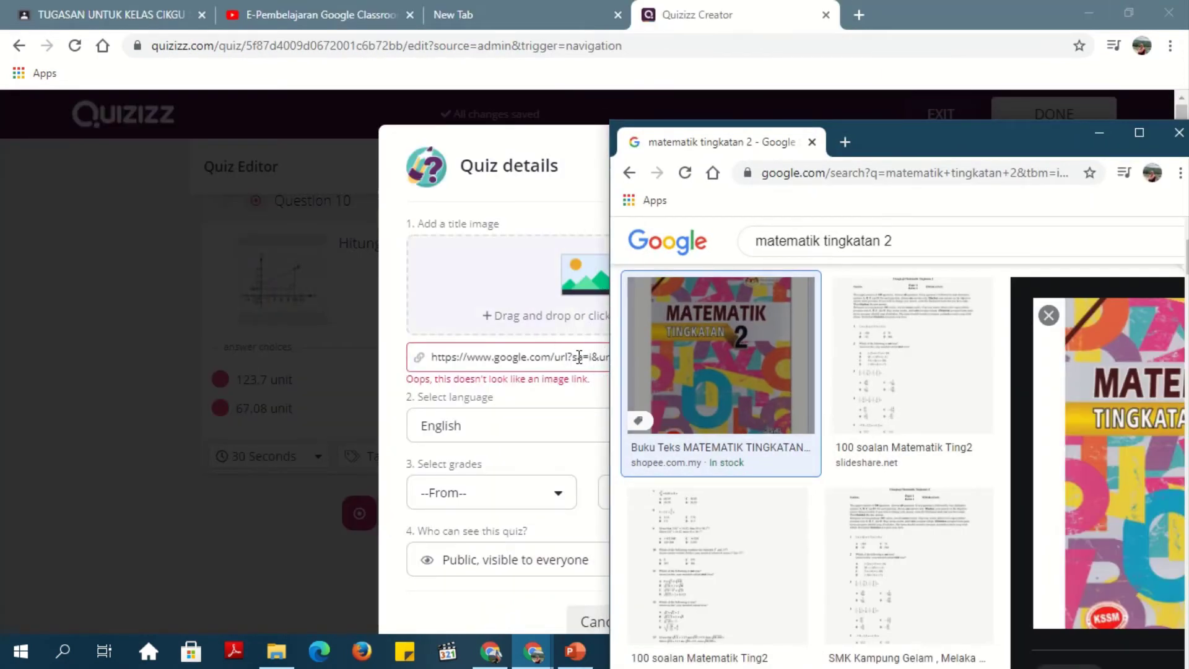
click(574, 358)
key(ctrl+a)
key(BackSpace)
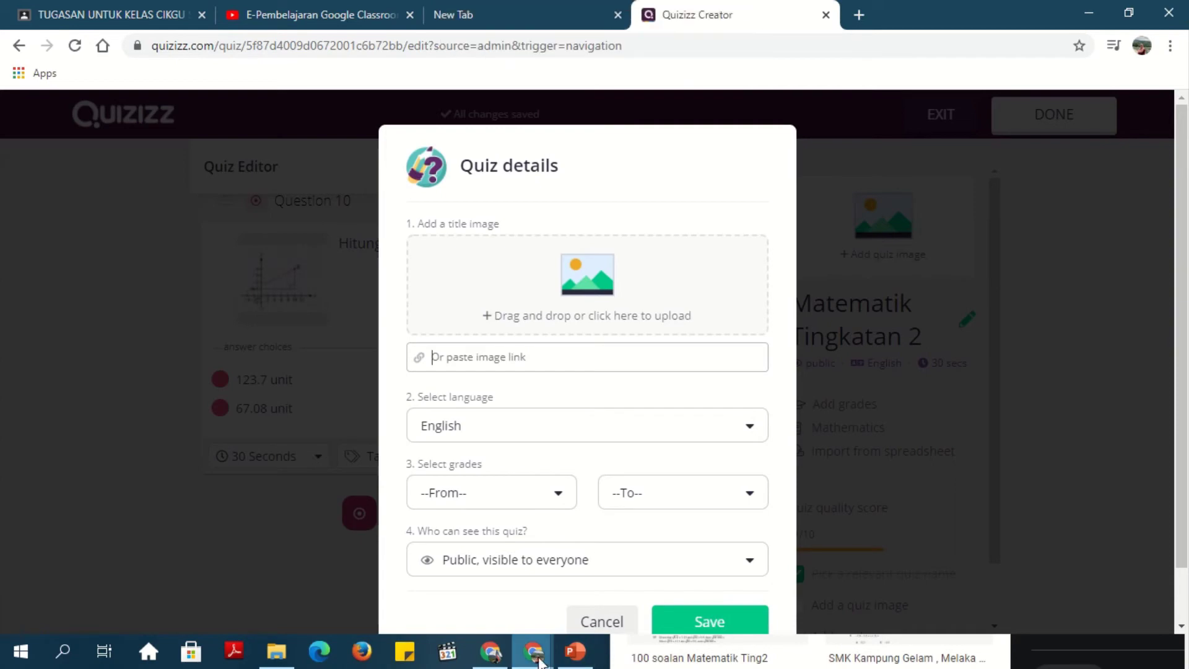
Step: Try to drop the textbook cover from the search window onto the title image upload area, and close the Shopee page
mouse_move(532, 650)
click(608, 591)
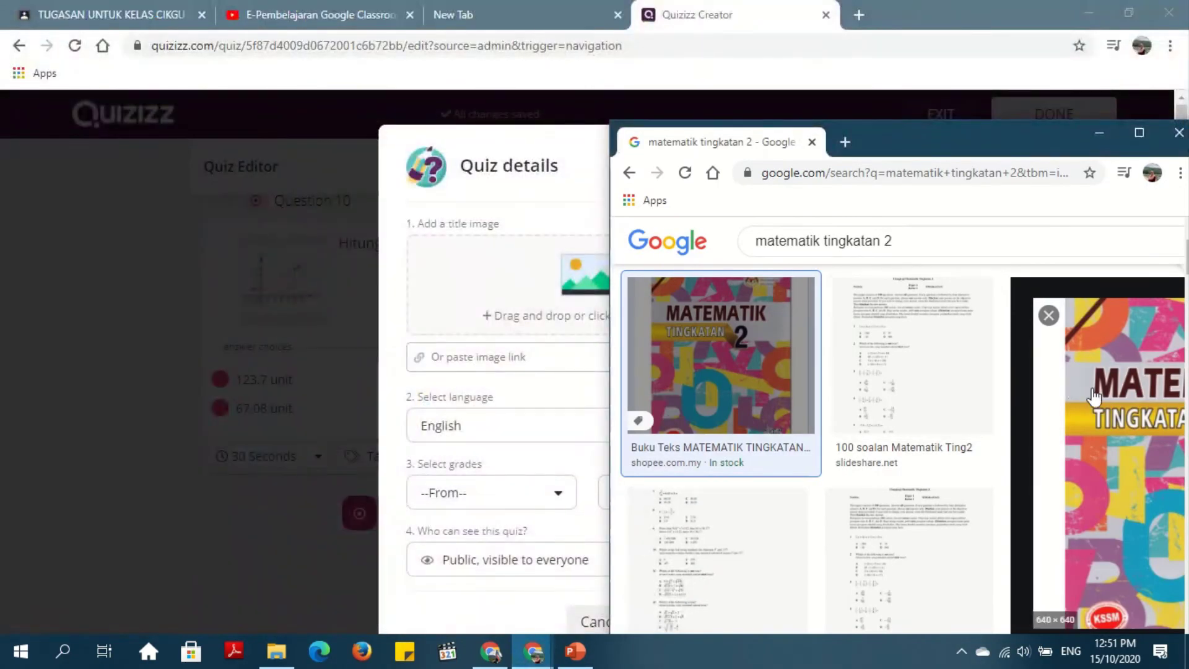
drag(1053, 383, 492, 266)
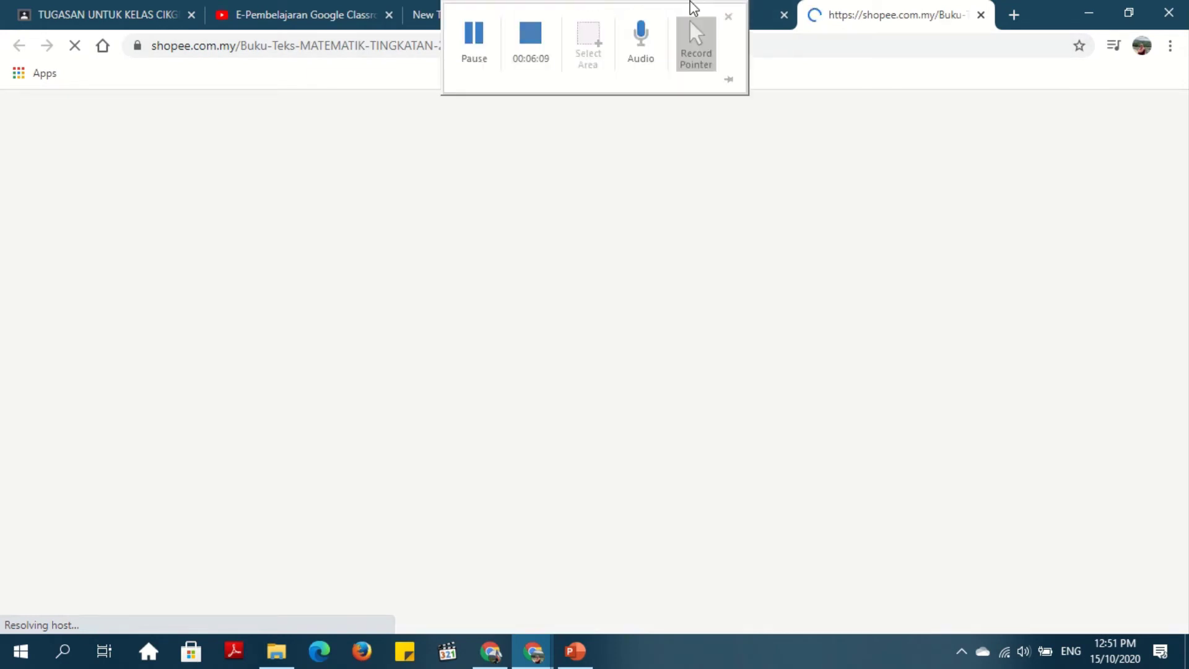
click(770, 13)
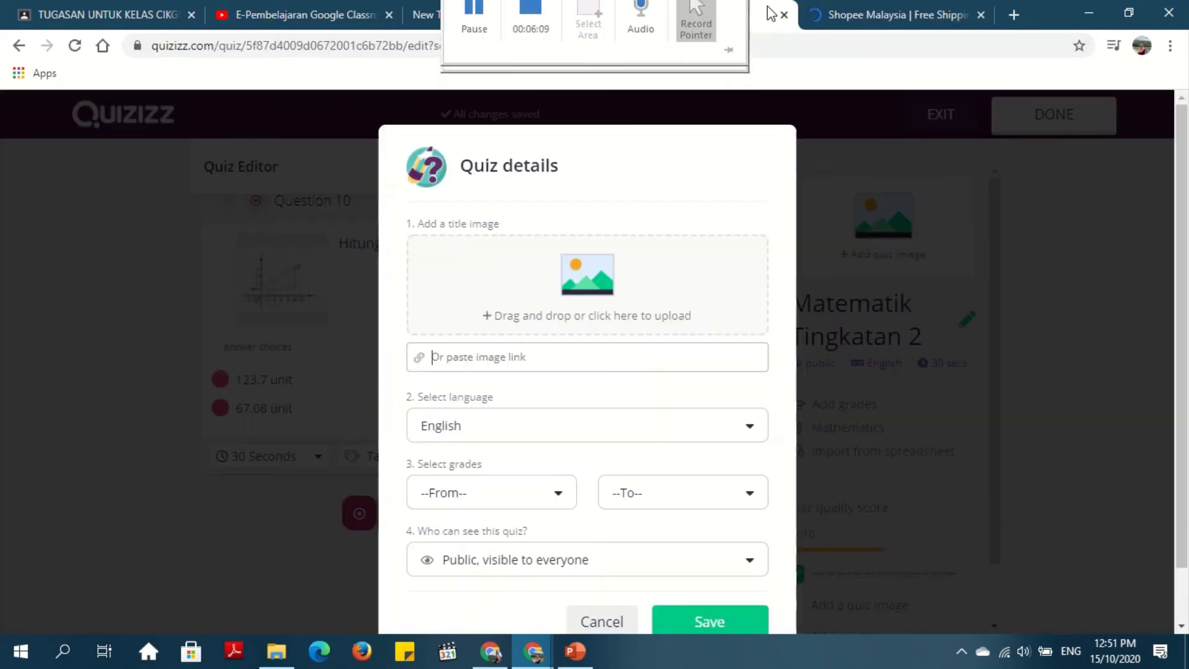
click(981, 15)
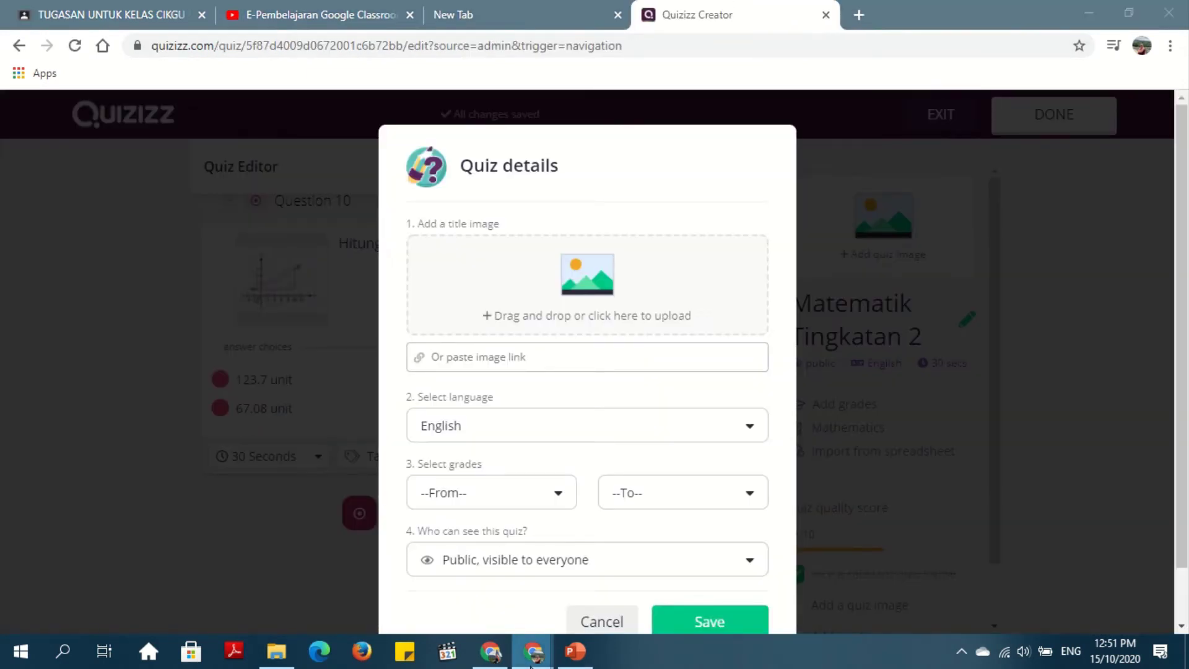
Step: Merge the separate image search window back into the main browser window as a tab
mouse_move(533, 651)
click(634, 581)
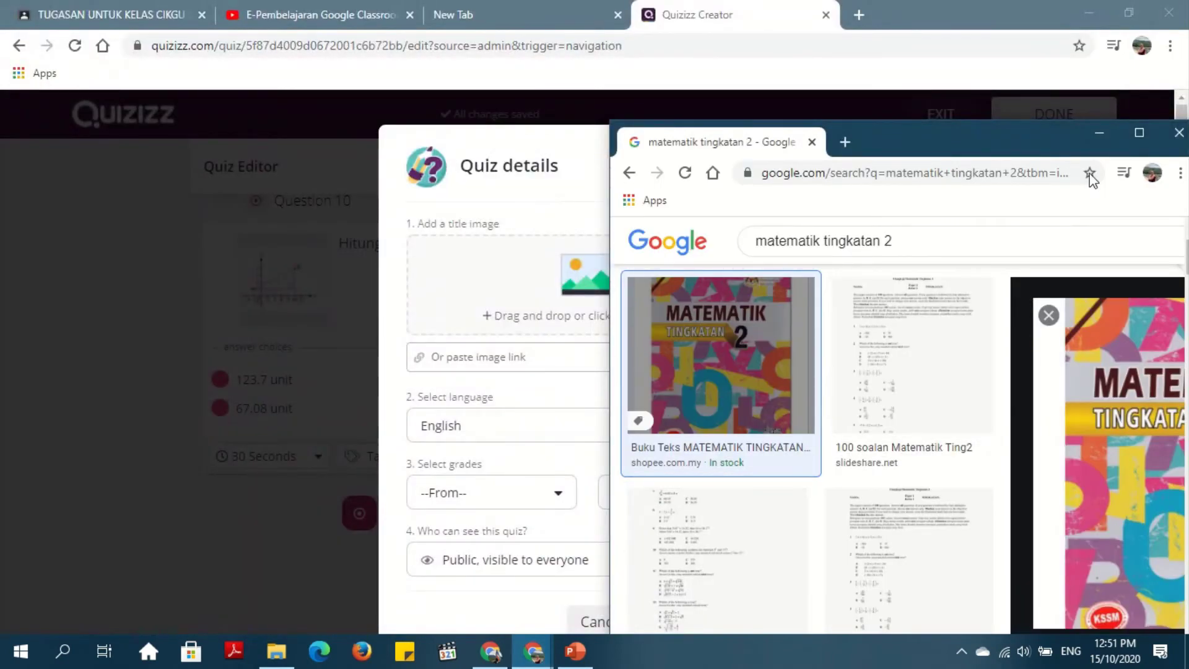
drag(724, 144, 852, 2)
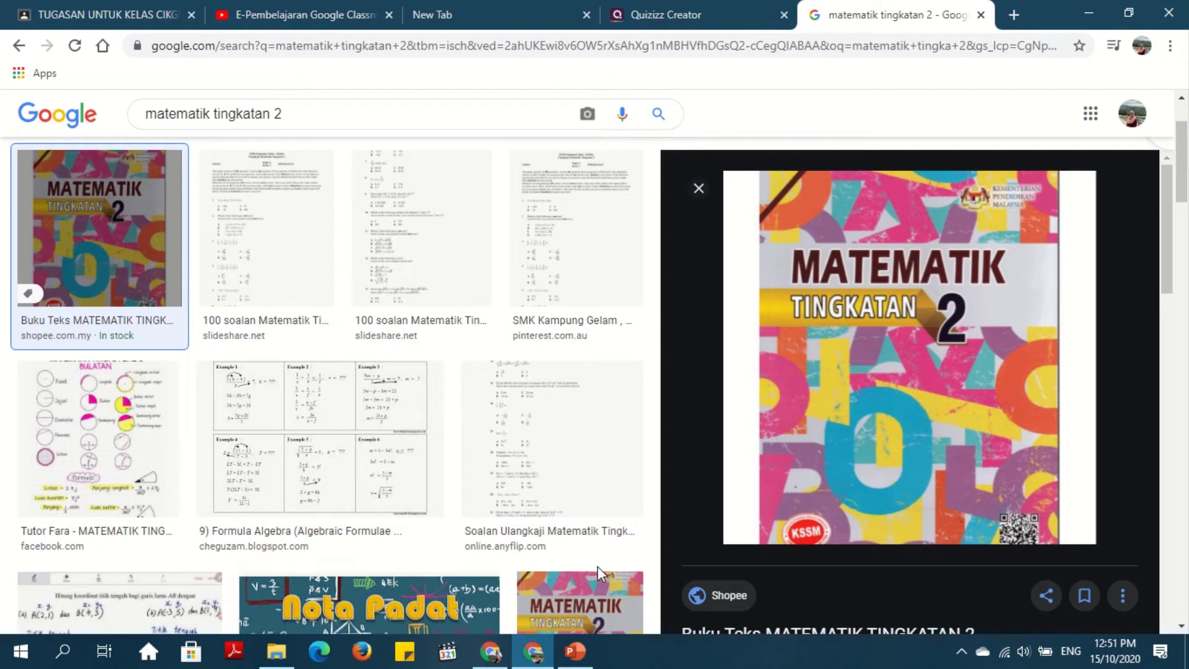
Step: Save the previewed Matematik Tingkatan 2 cover image to the Desktop as a JPEG with its default file name
right_click(841, 288)
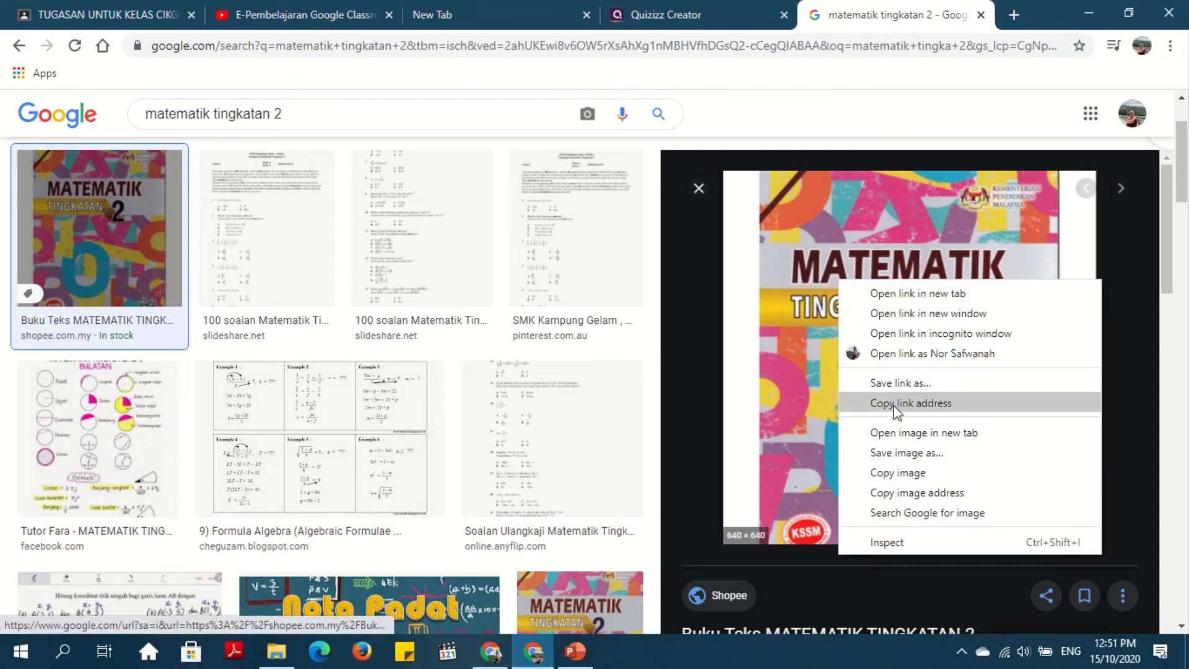
click(917, 452)
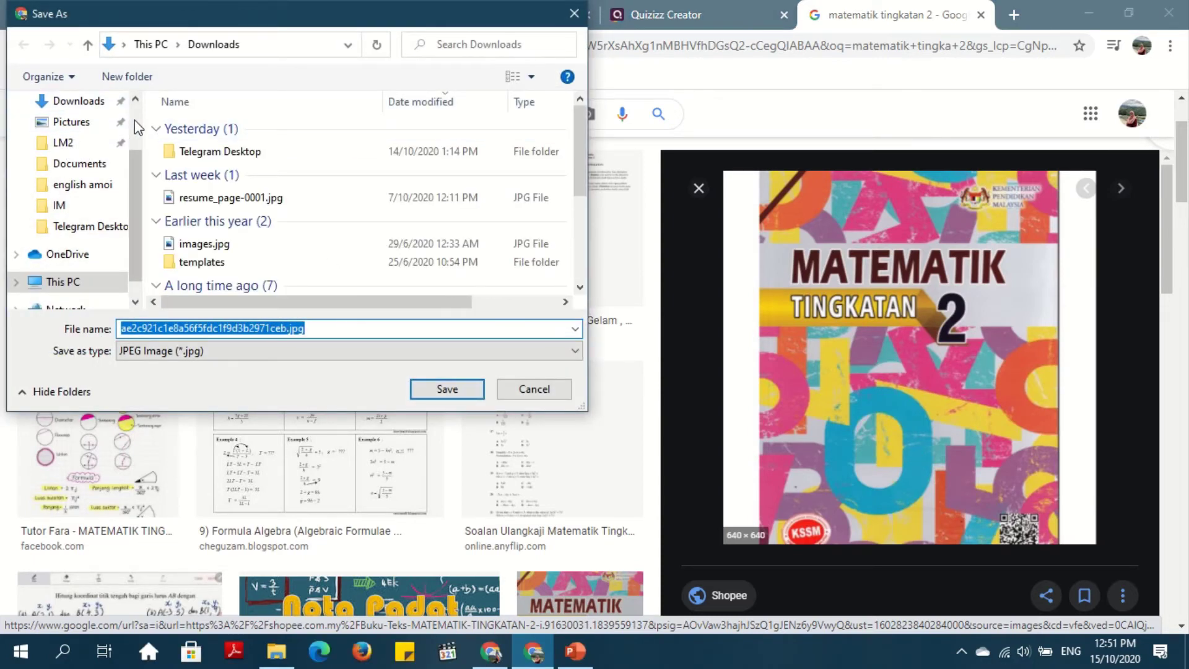
scroll(135, 120, up, 2)
click(69, 135)
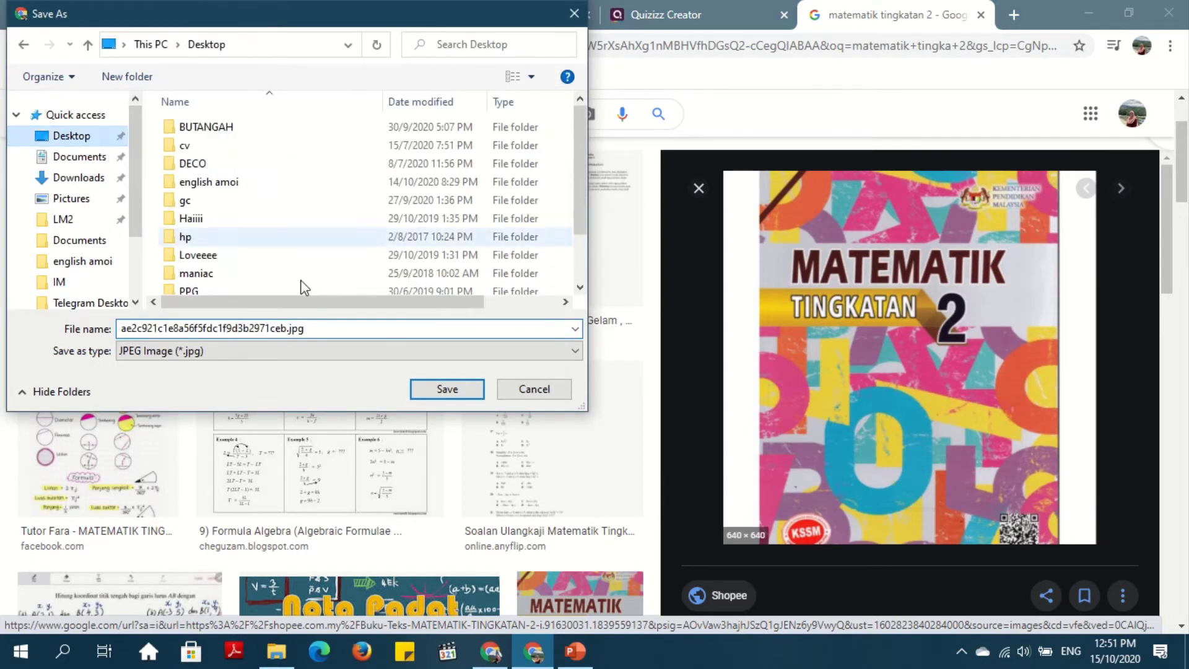
click(446, 389)
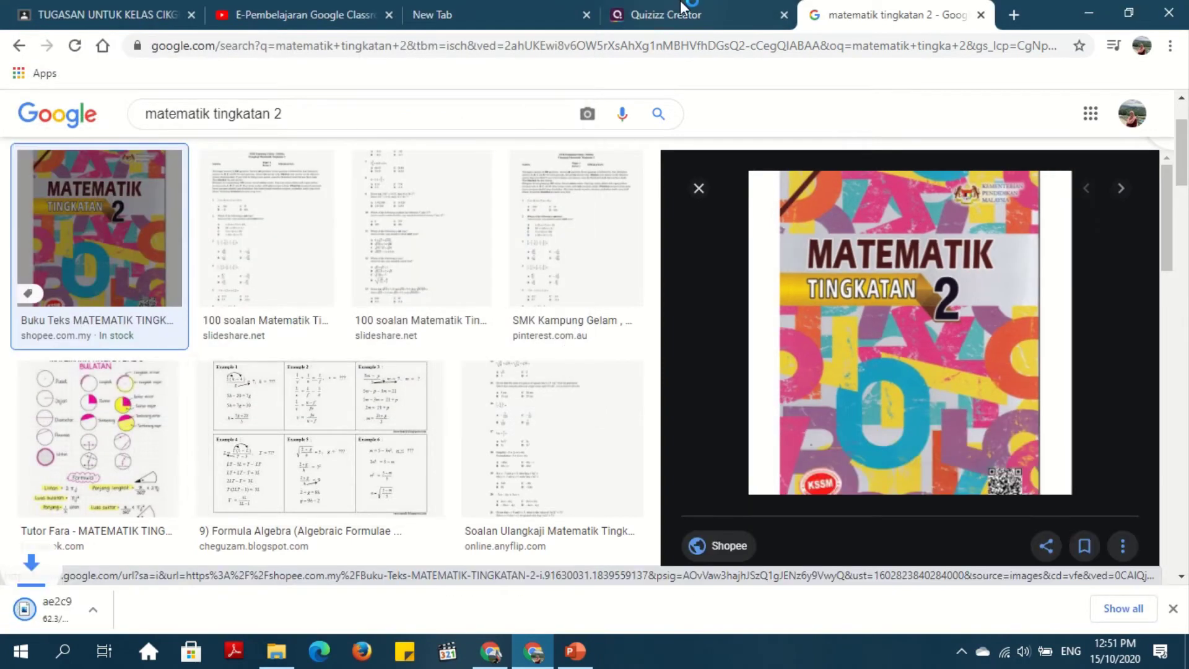
Step: Upload the saved textbook cover from the Desktop as the quiz's title image in Quizizz
click(767, 10)
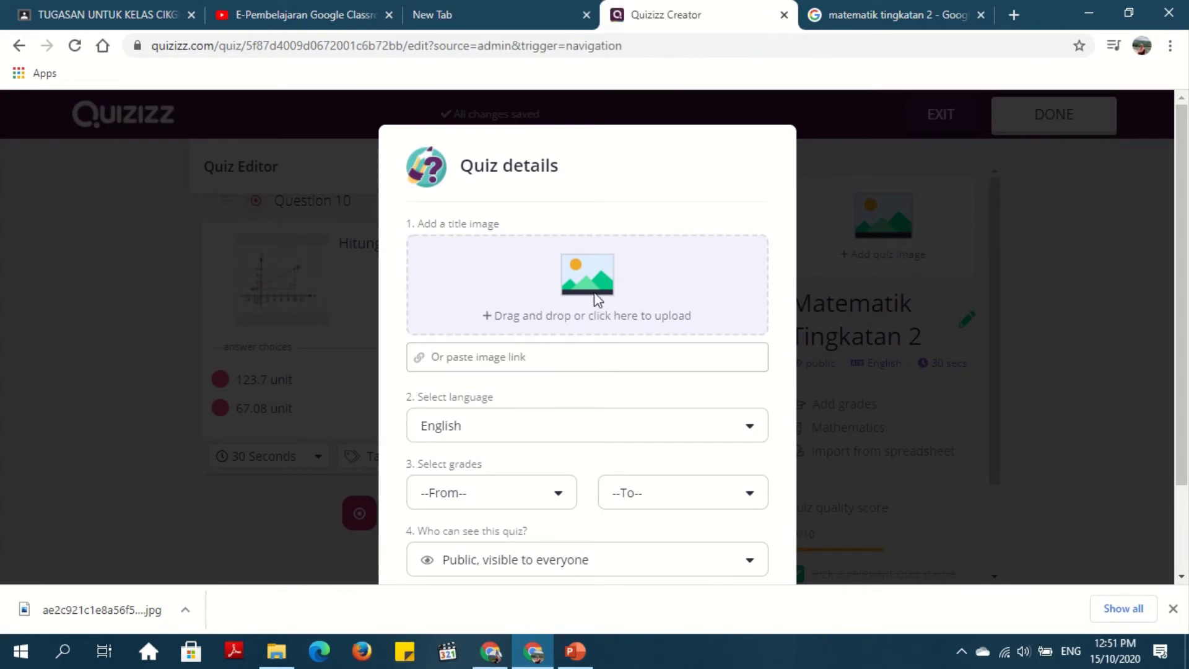
click(593, 291)
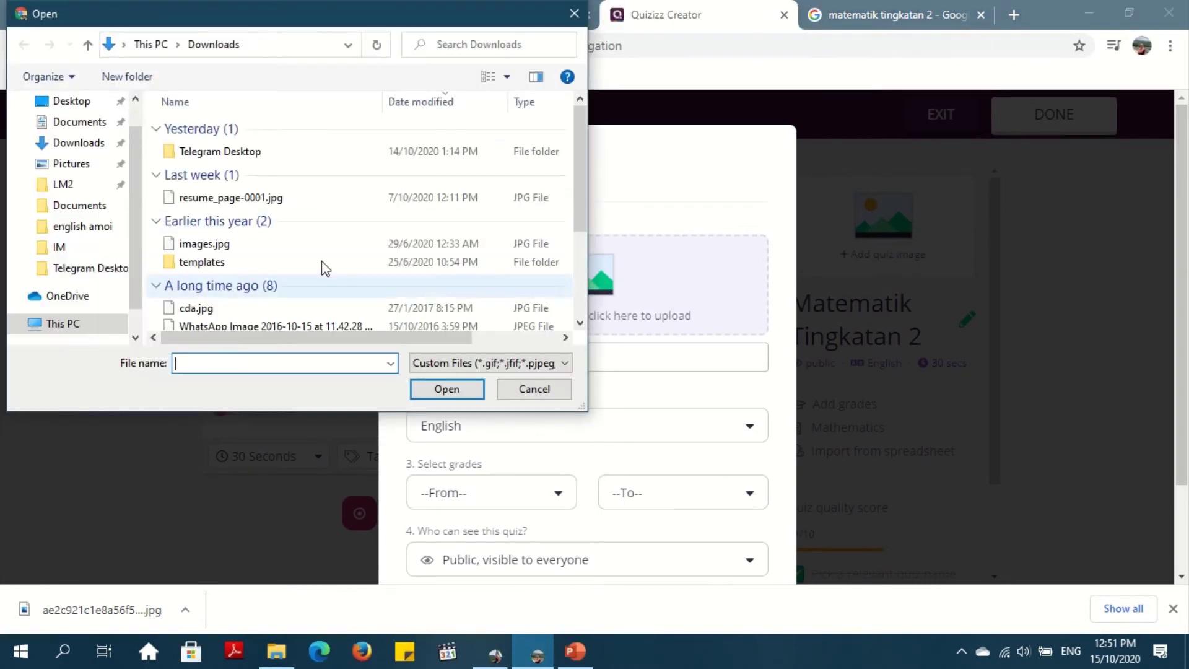
click(83, 107)
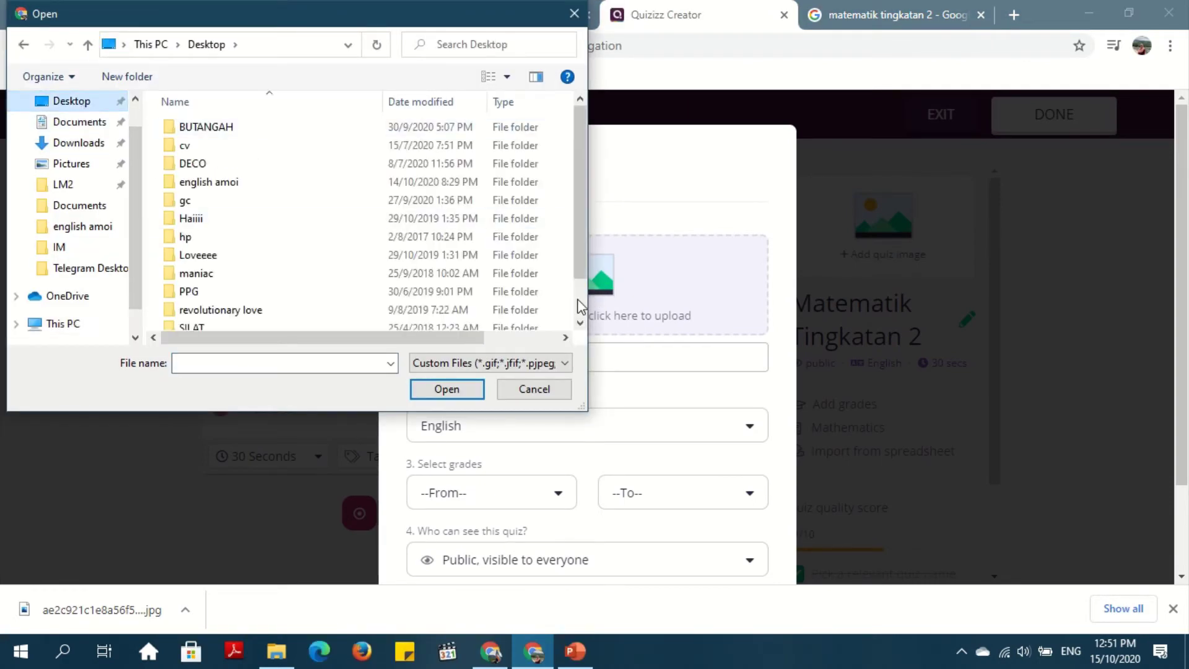
scroll(581, 304, down, 1)
double_click(468, 321)
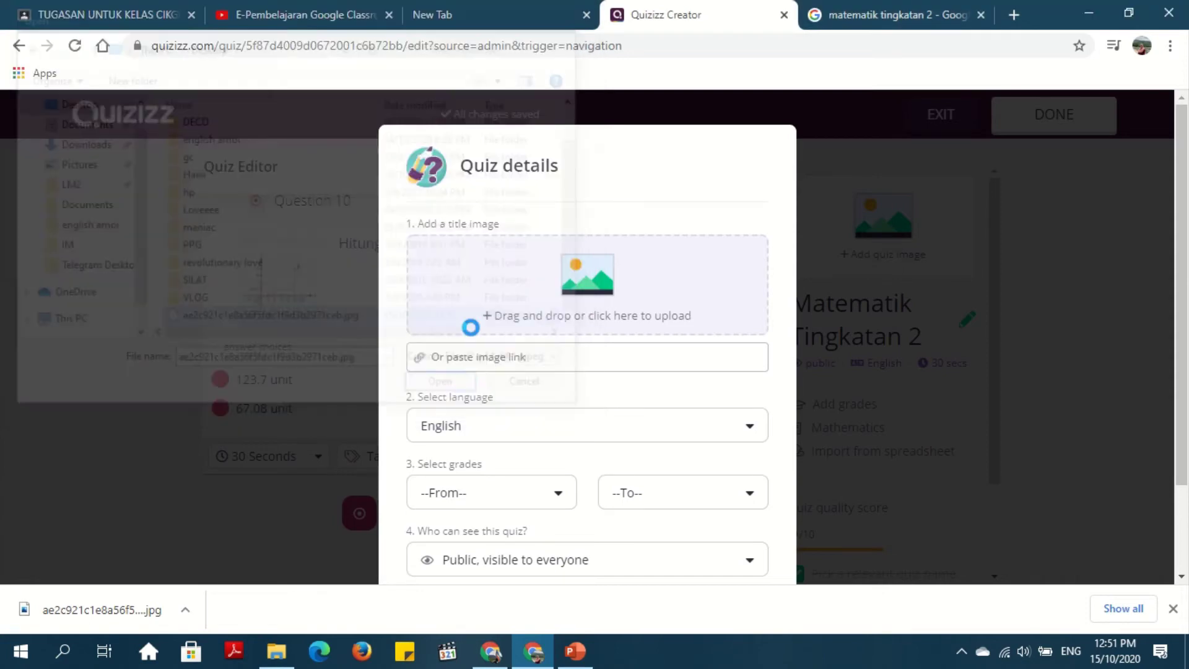
Step: Set the quiz language to Malay and dismiss the browser's download bar
click(477, 438)
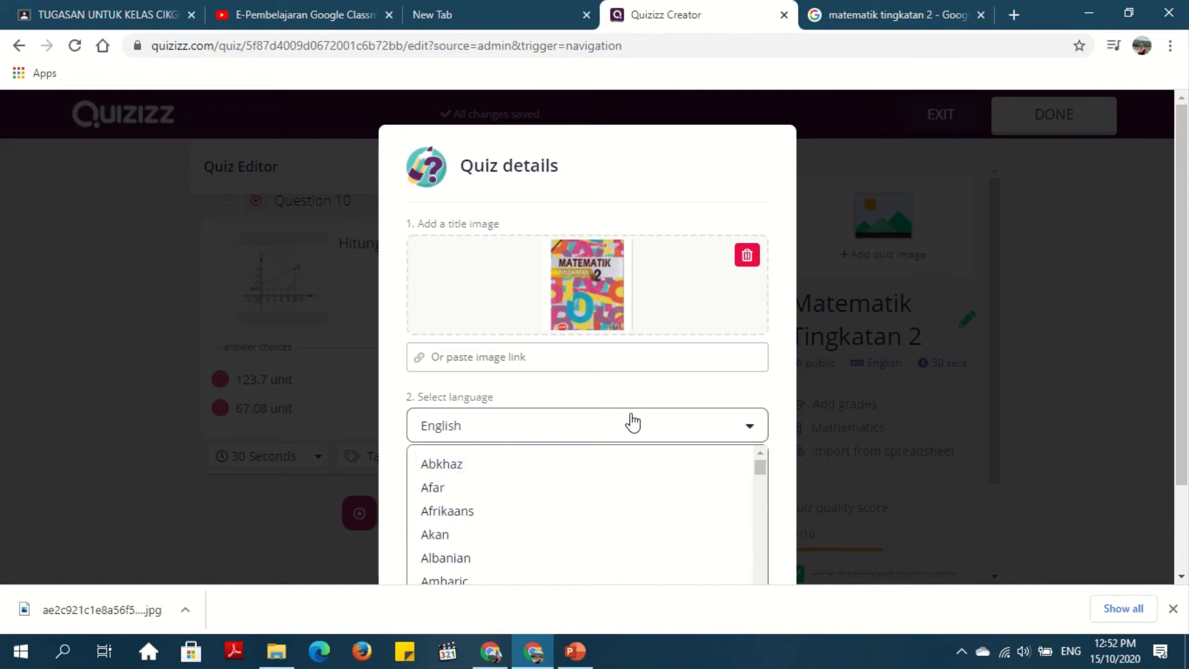
scroll(763, 525, down, 2)
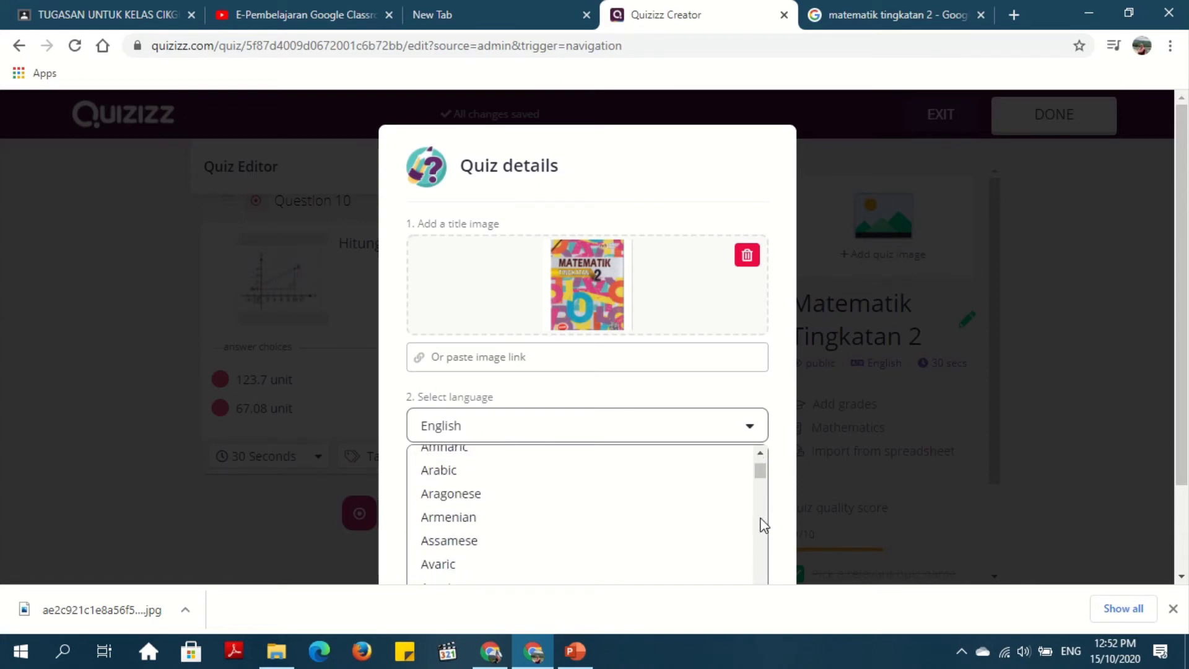
scroll(762, 579, down, 6)
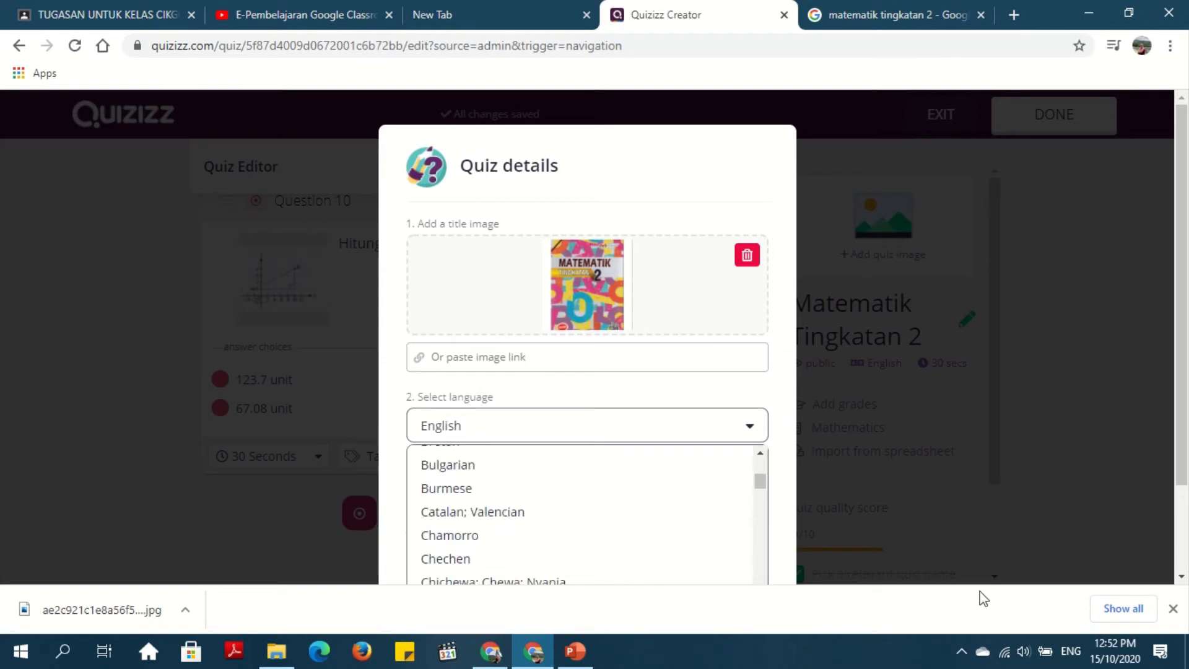
click(1173, 608)
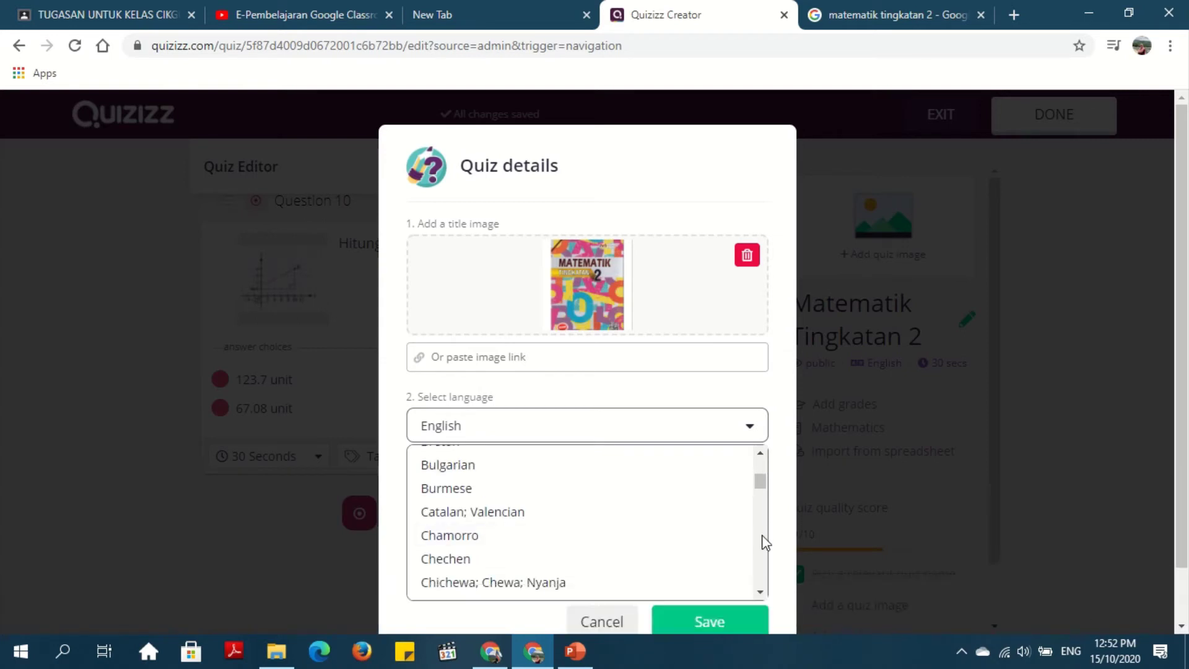
scroll(766, 551, down, 20)
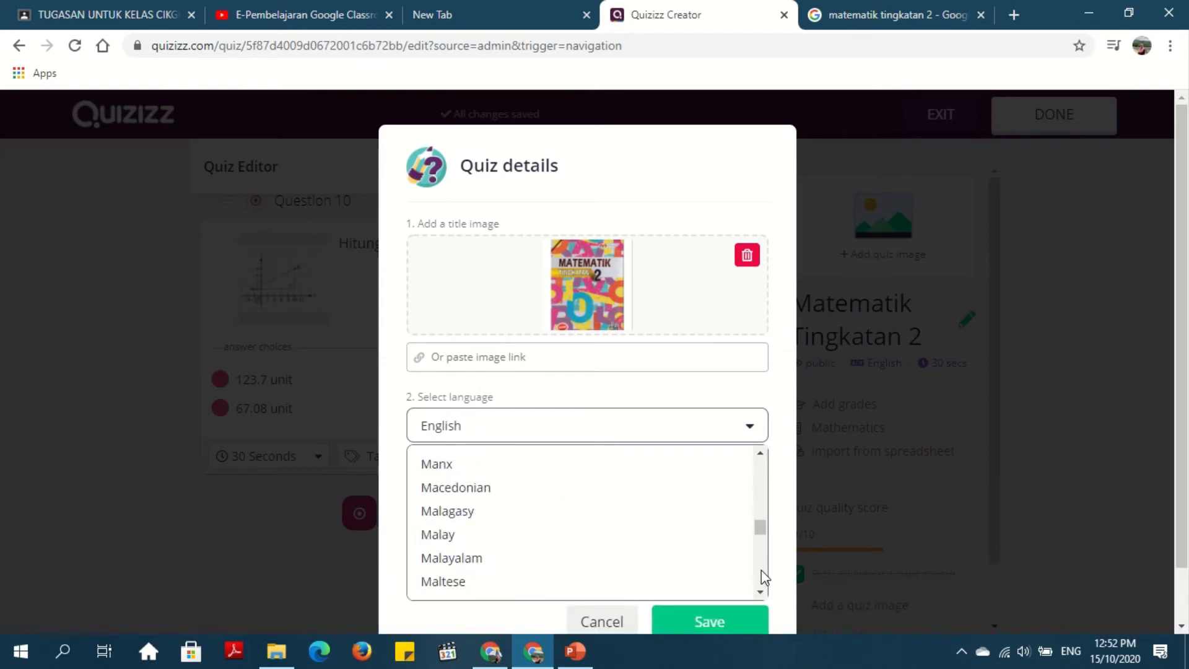
click(760, 452)
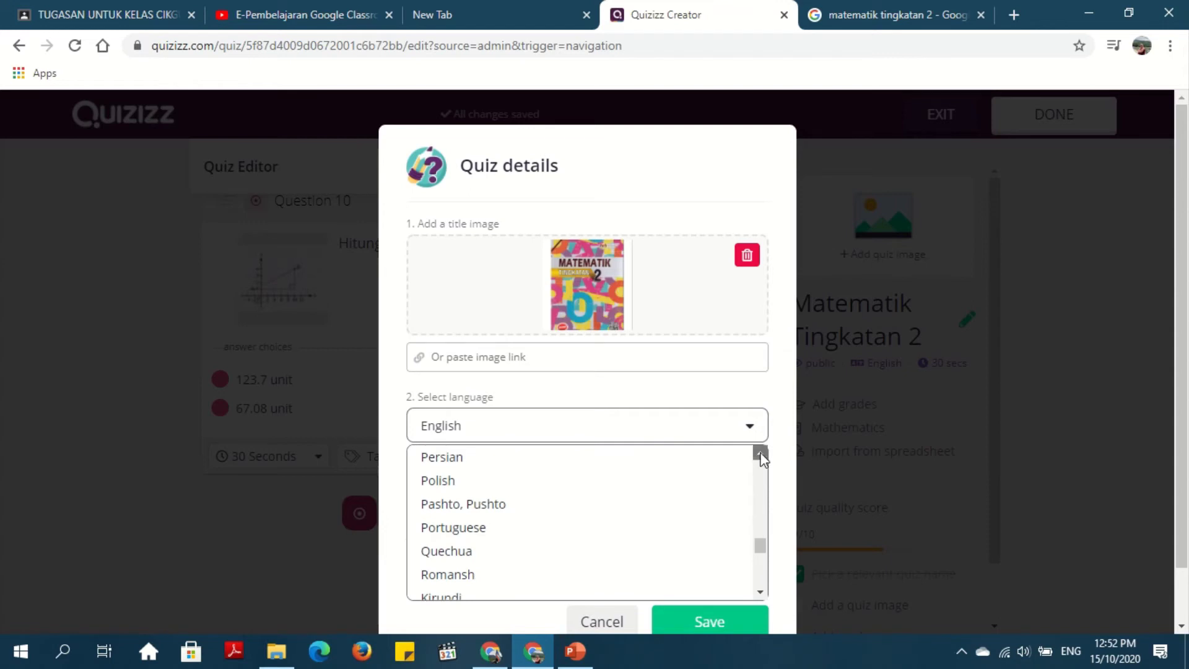
scroll(763, 458, up, 7)
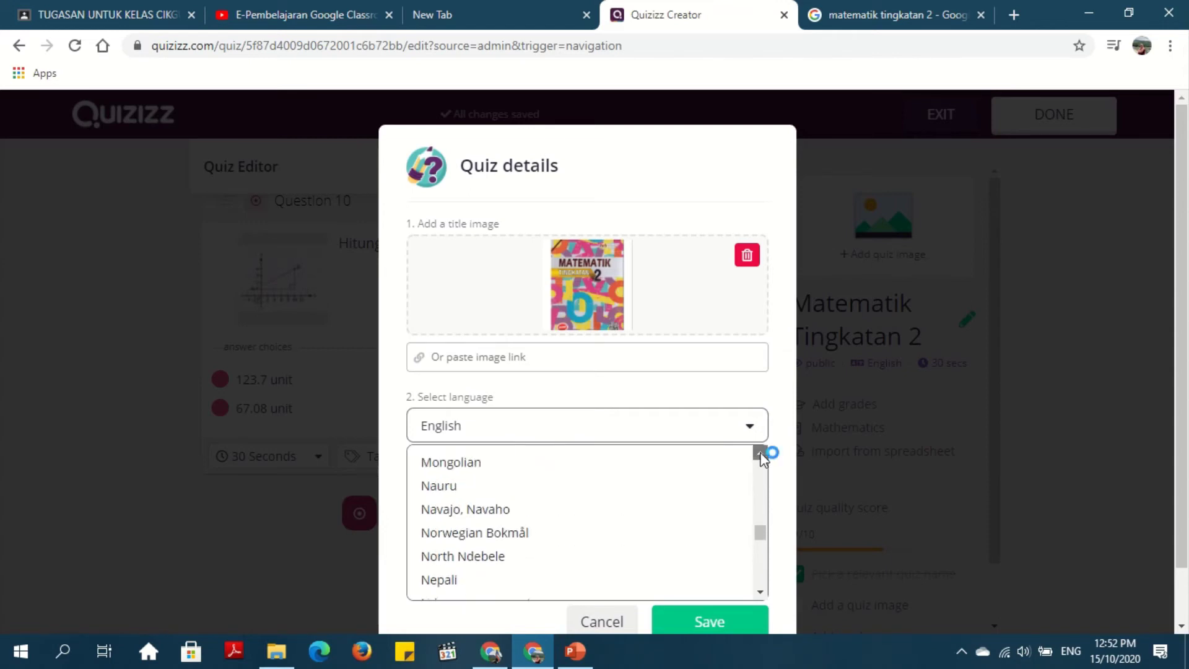
click(761, 453)
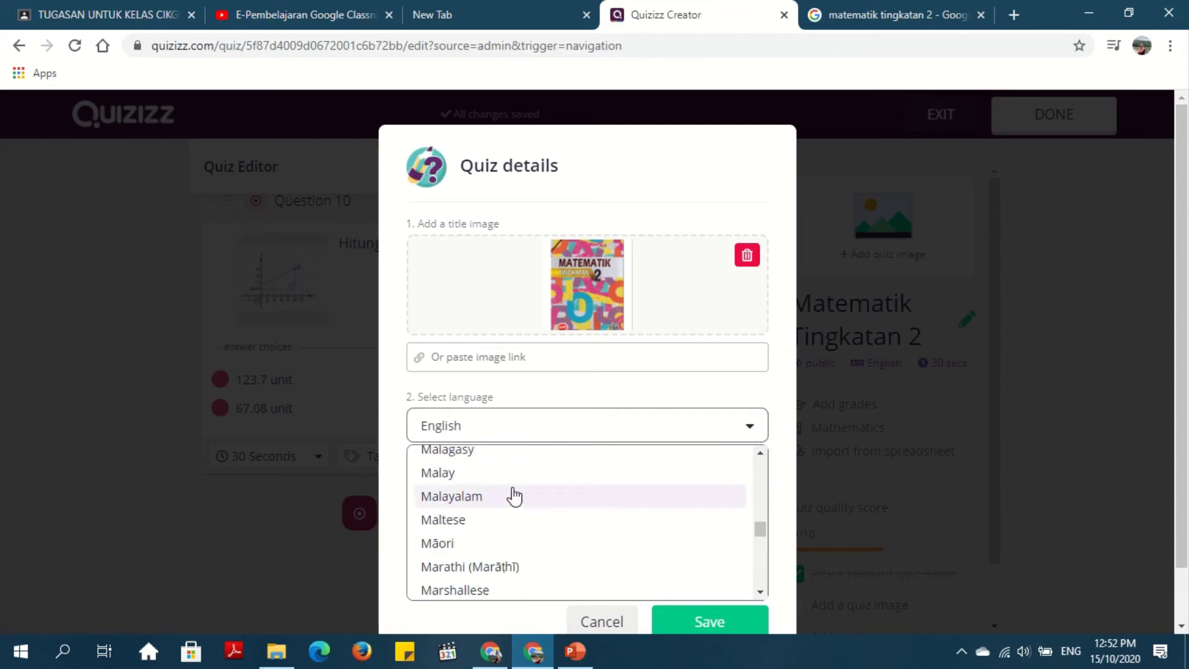
click(507, 481)
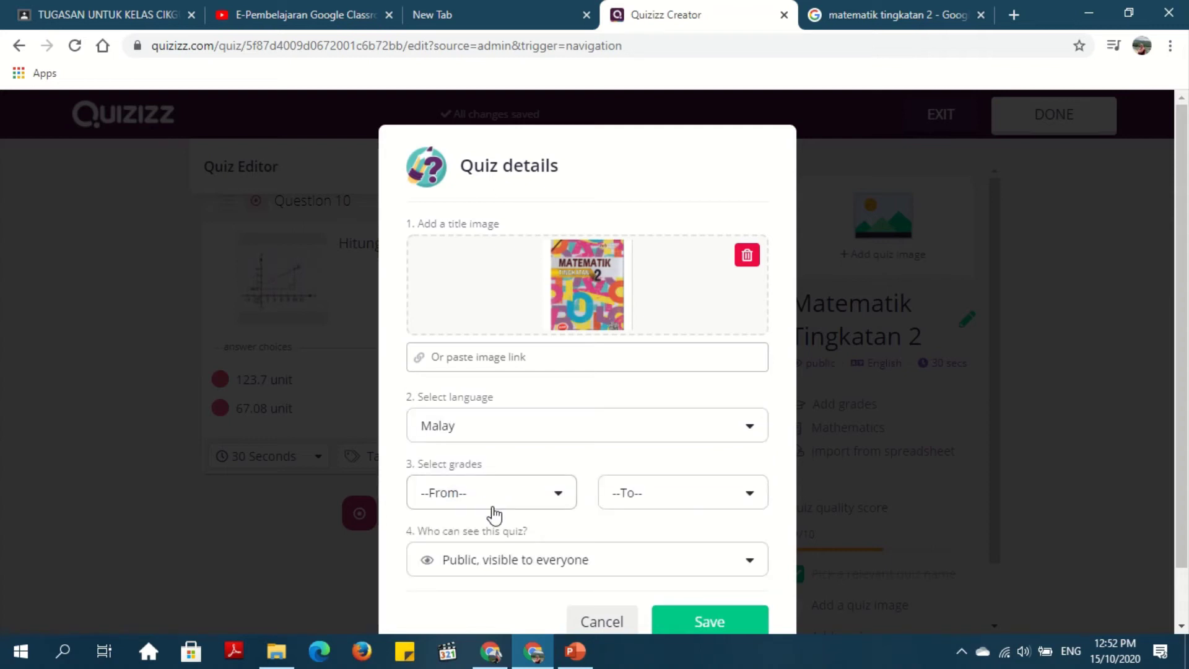
Step: Browse the starting grade options and try to save the quiz details without choosing a grade
click(574, 496)
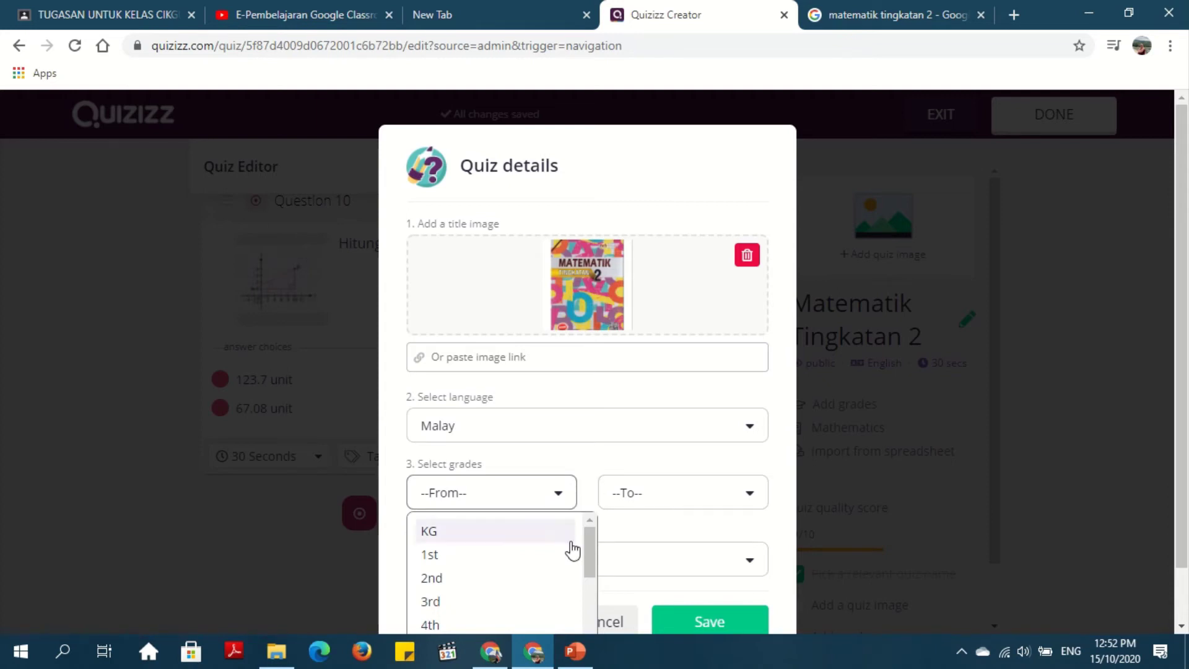
click(587, 596)
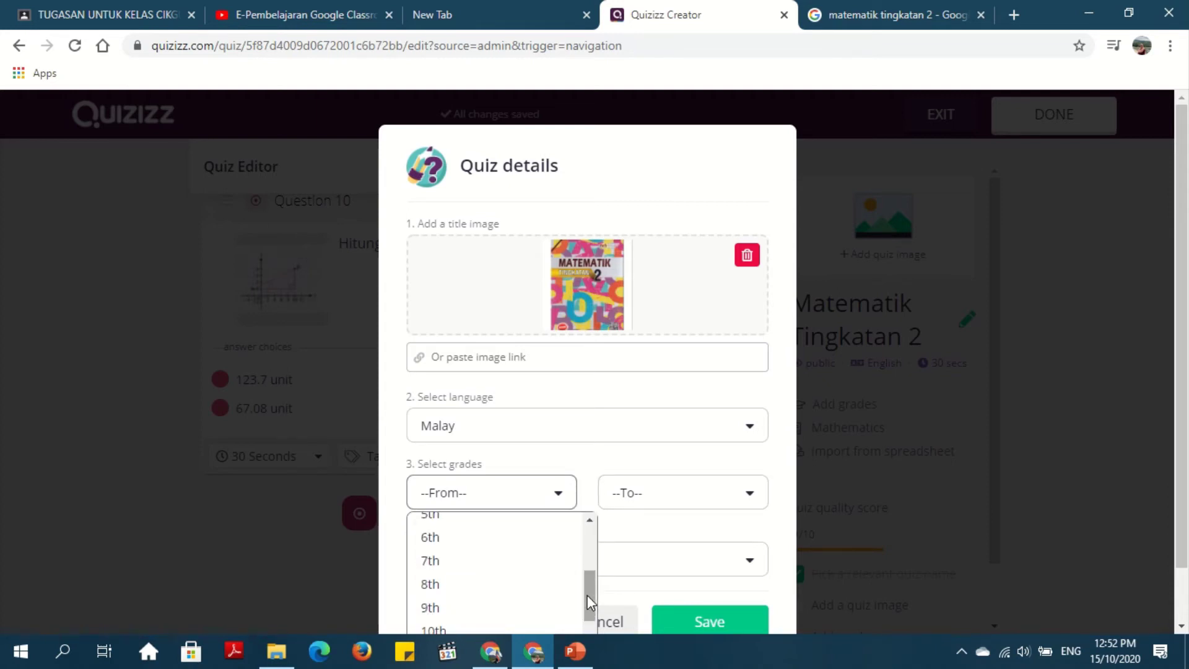
drag(595, 588, 596, 481)
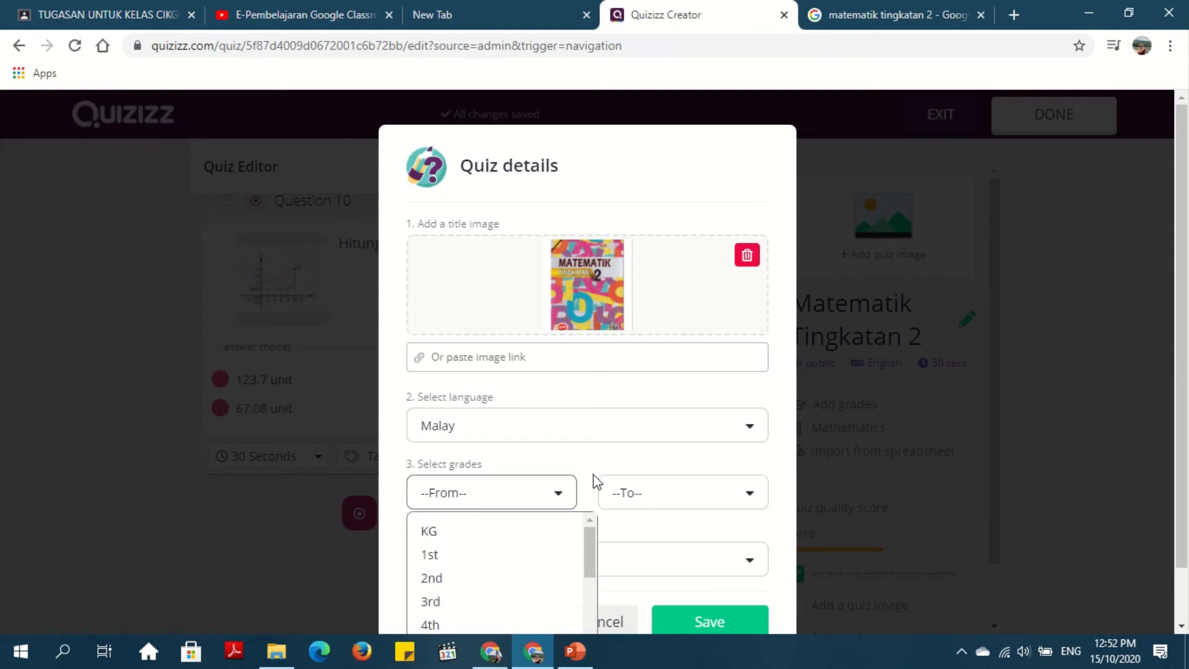
click(590, 478)
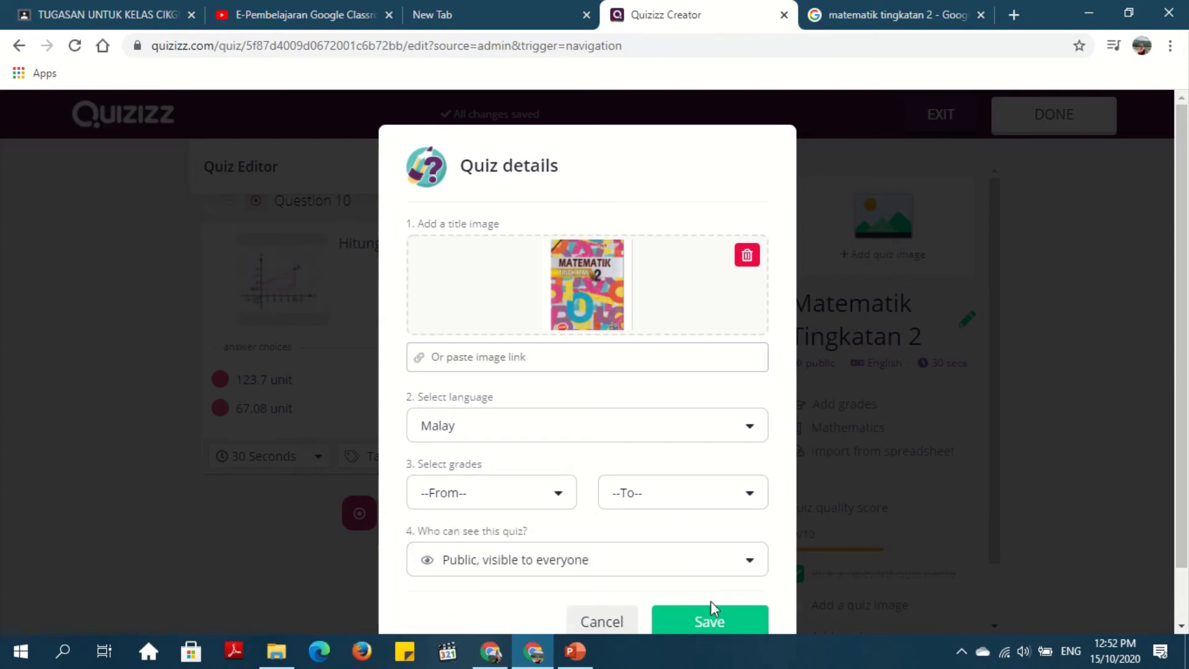
click(701, 620)
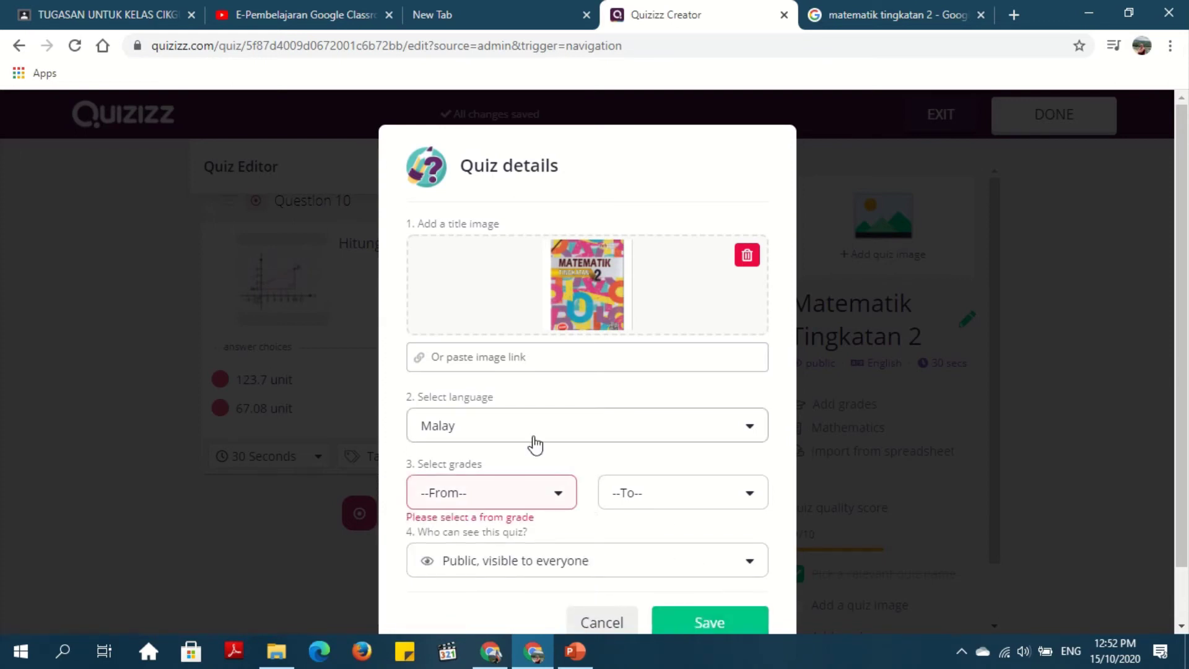
Step: Set the quiz's starting grade to 2nd and open the ending grade choices
click(496, 492)
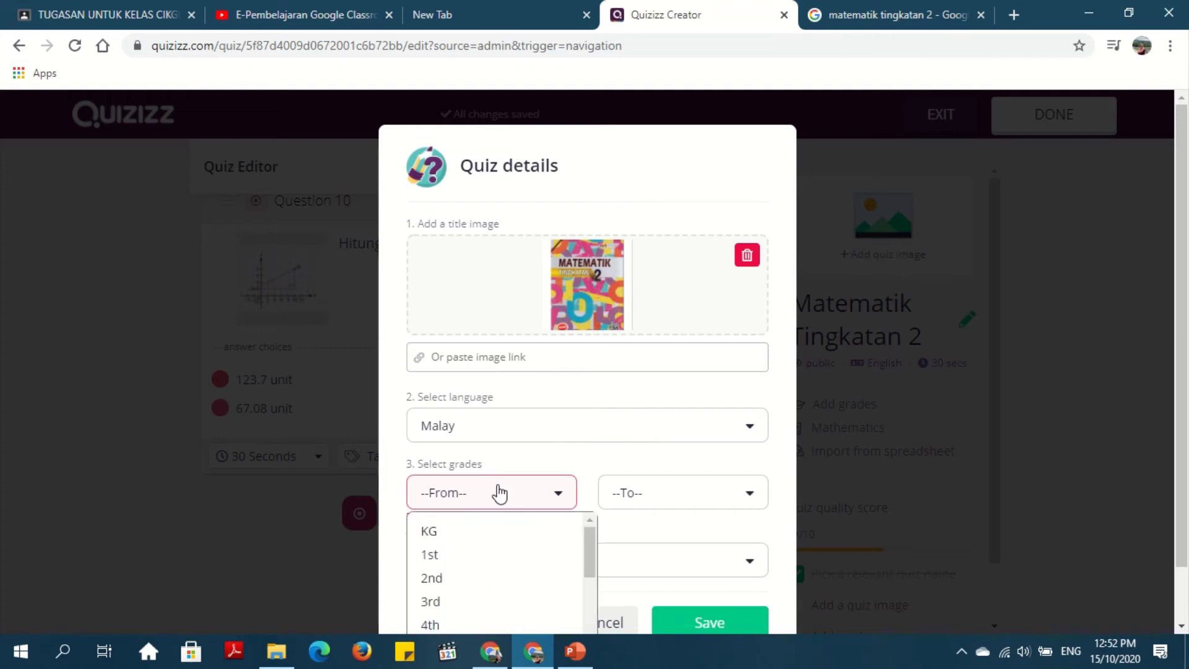
click(437, 579)
click(669, 499)
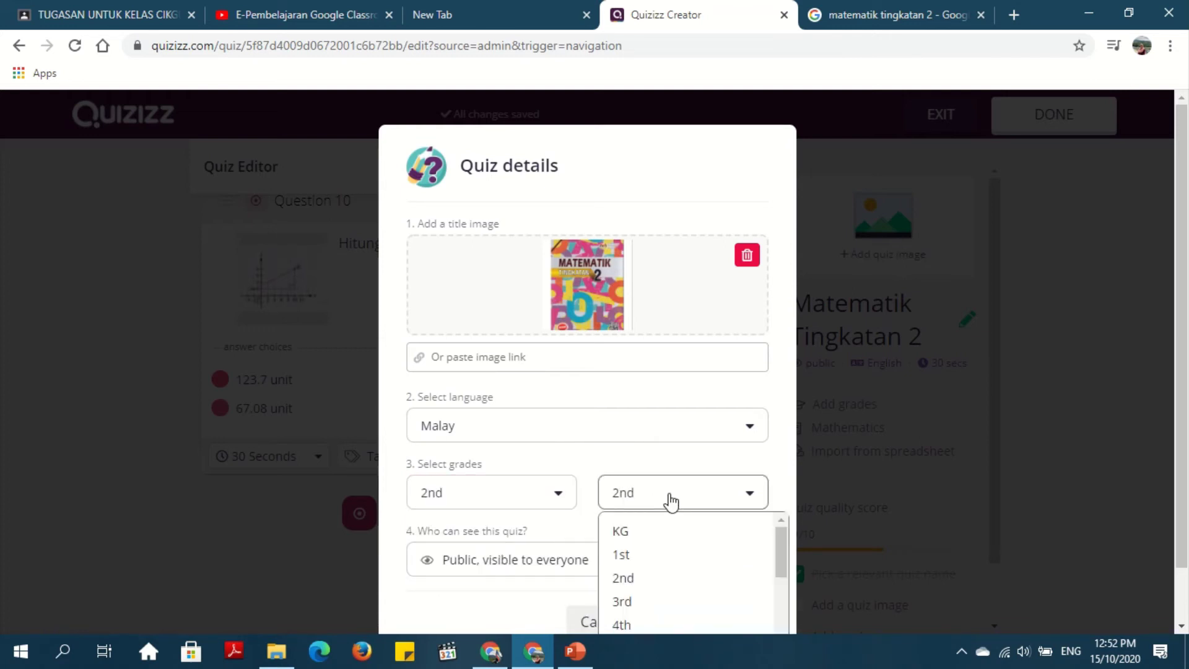
Step: Set the quiz's starting grade to 12th and save the quiz details
click(560, 496)
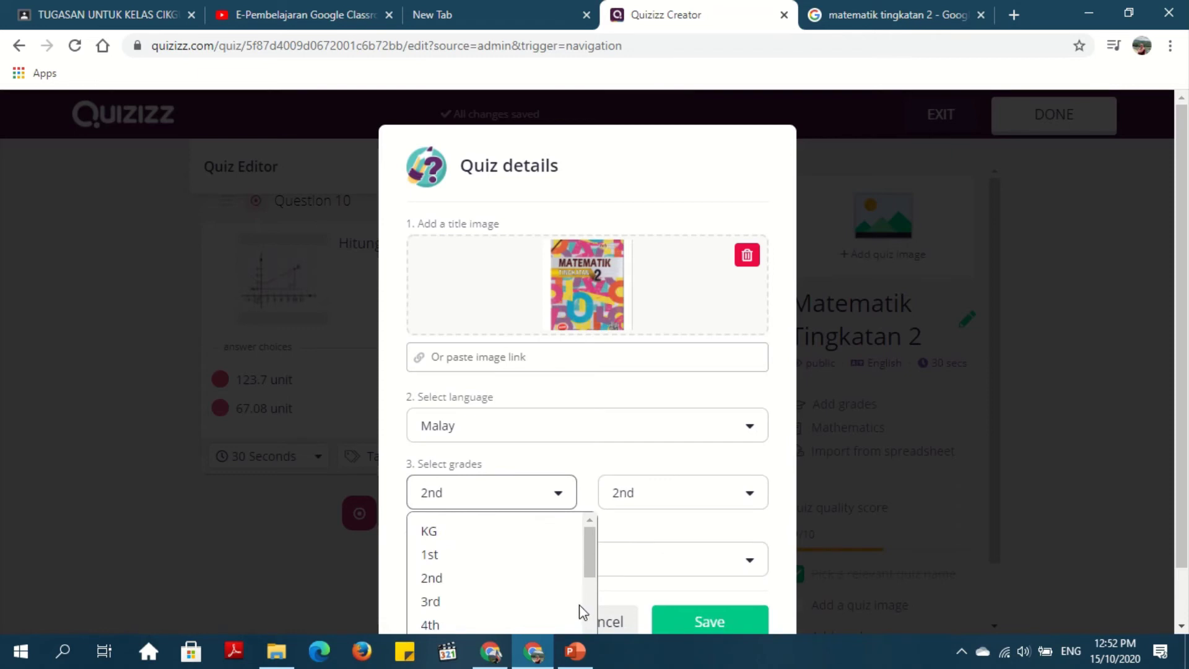
scroll(591, 606, down, 2)
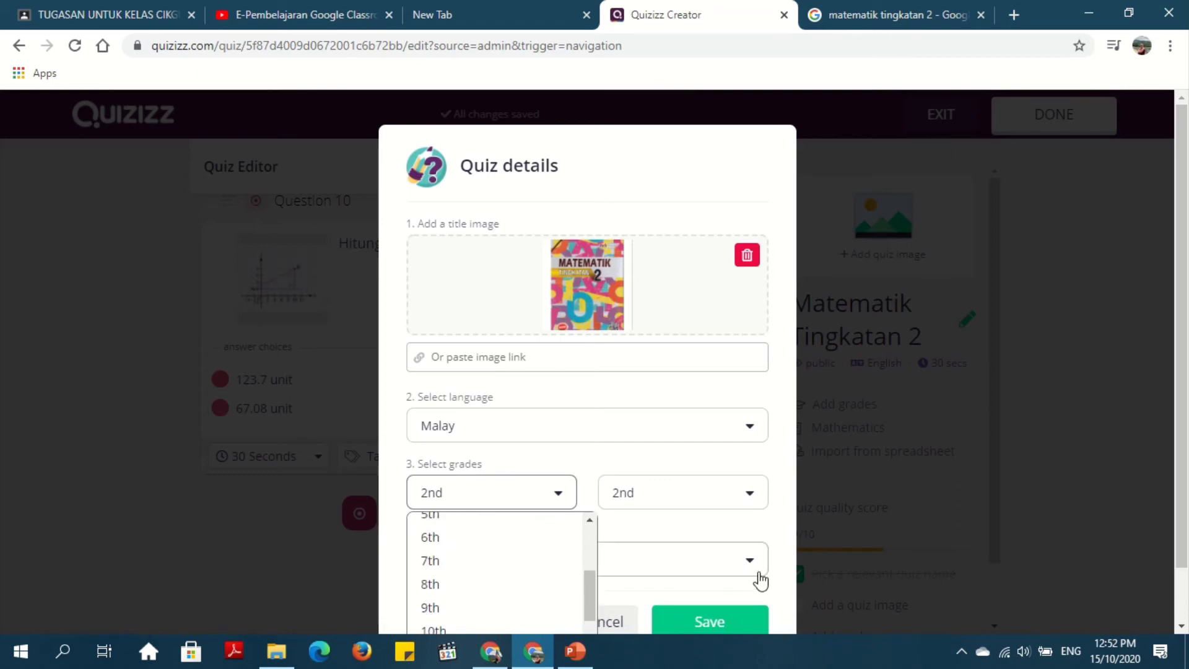
scroll(1185, 432, down, 1)
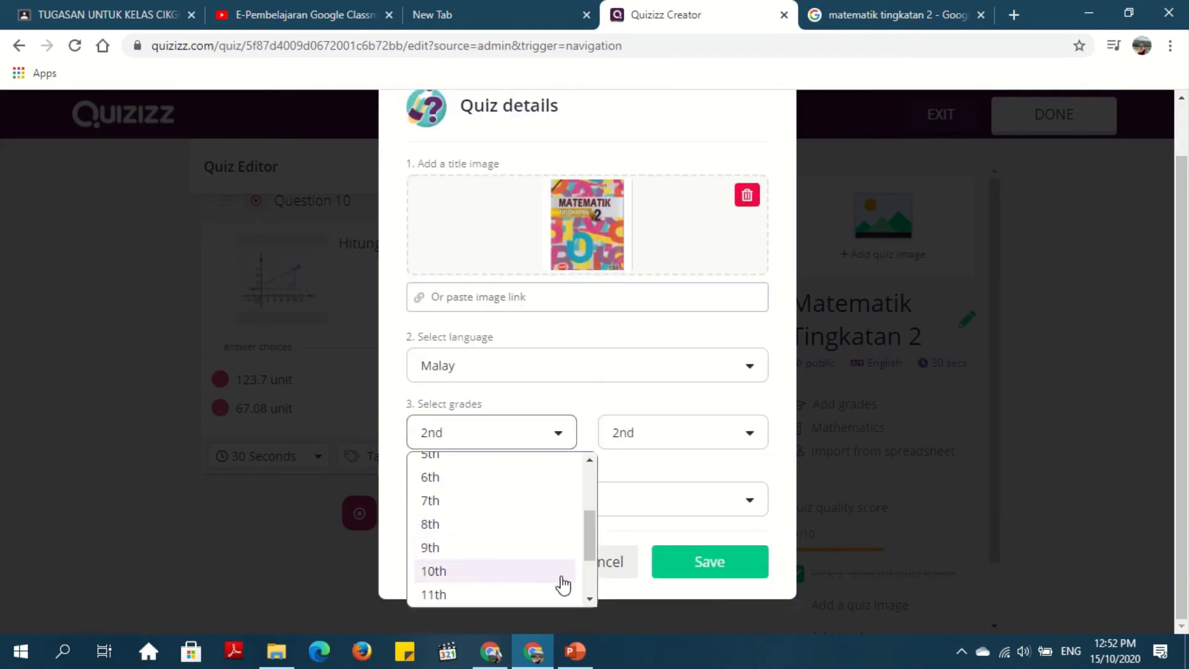
scroll(590, 593, down, 2)
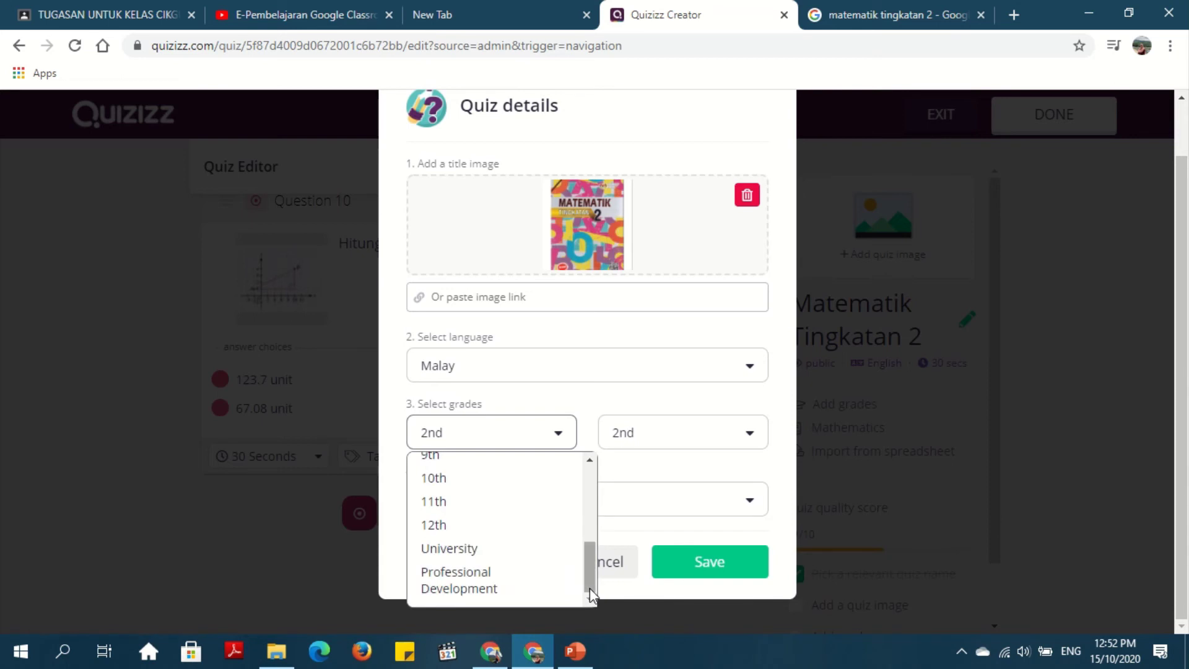
click(467, 527)
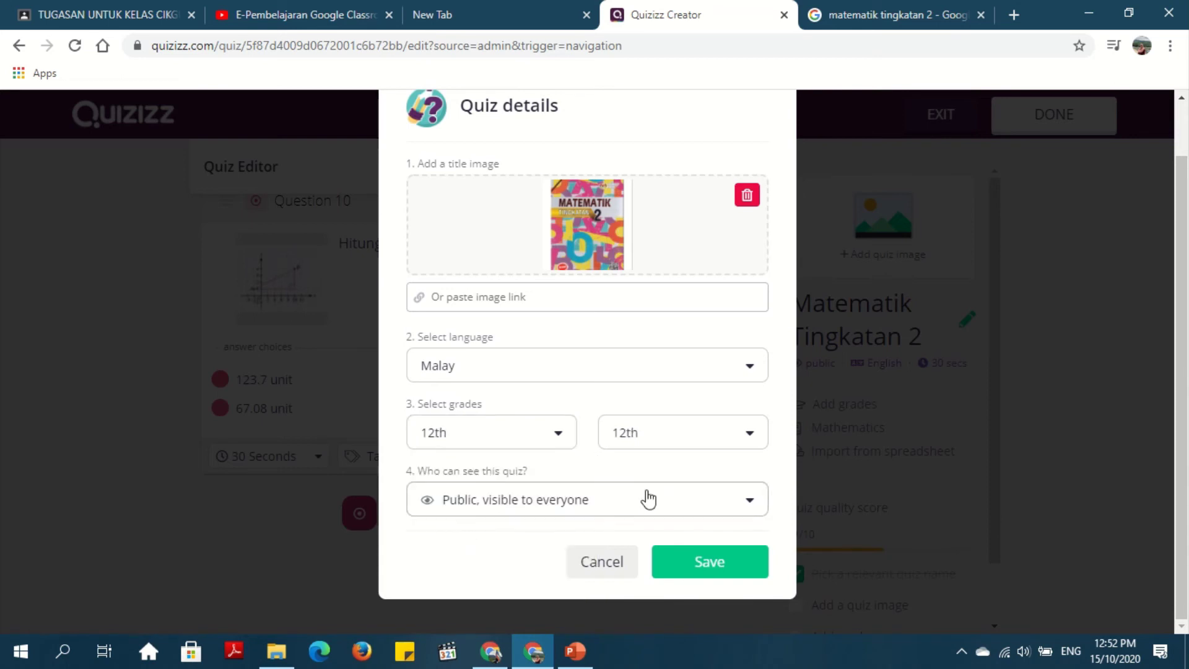
click(692, 562)
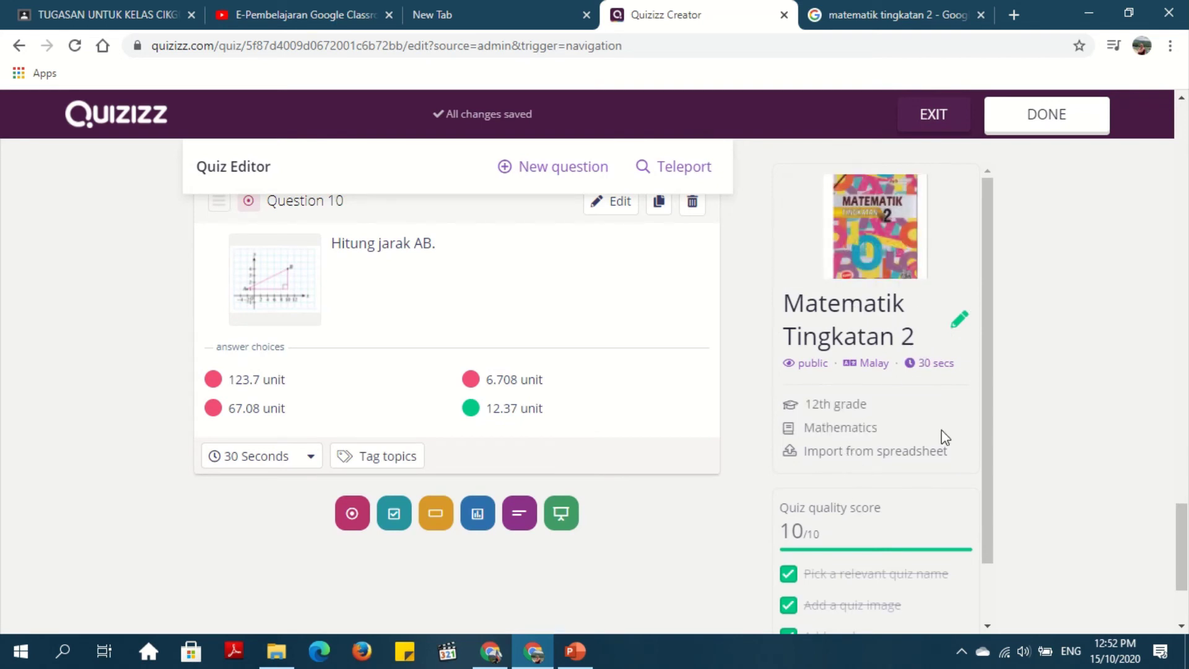
Step: Teleport Q2, the square-pattern picture question, from the 20-question public quiz Matematik Tingkatan 2 into this quiz
scroll(986, 601, down, 1)
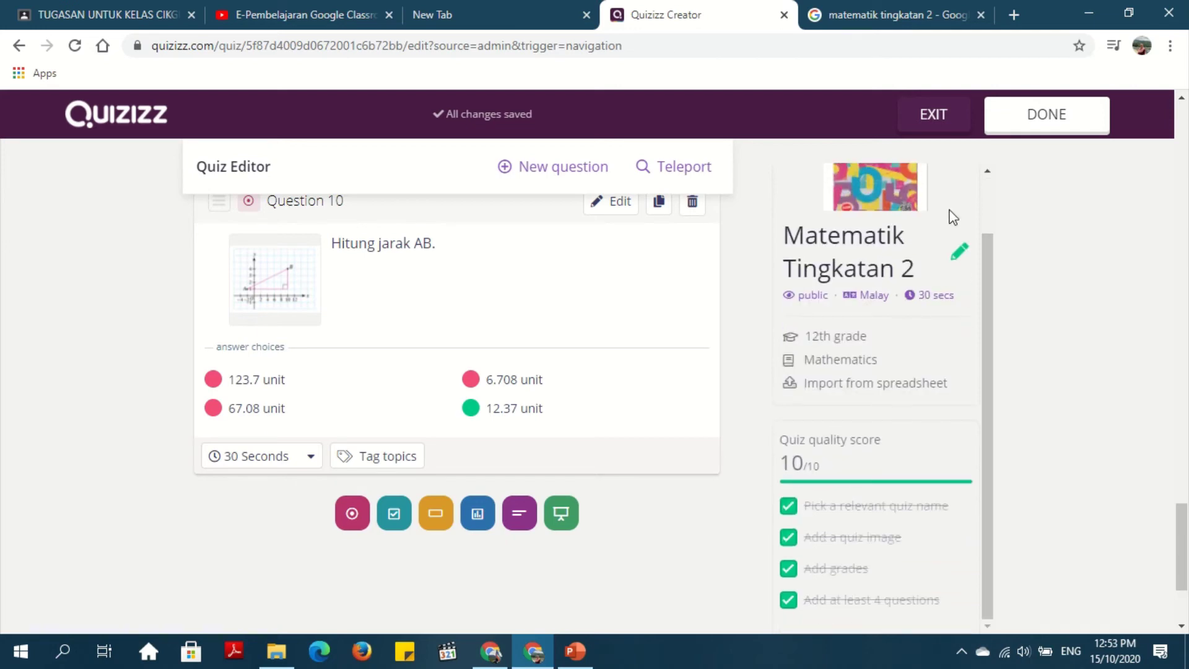
scroll(989, 199, up, 1)
scroll(986, 198, up, 10)
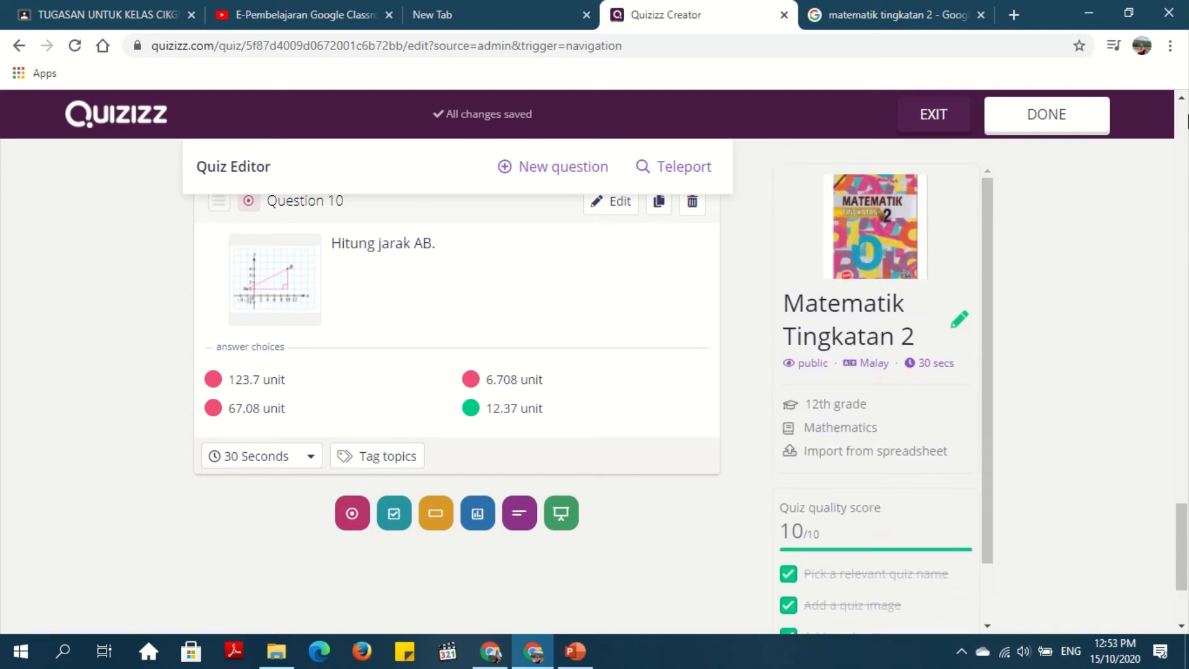
scroll(1187, 121, up, 10)
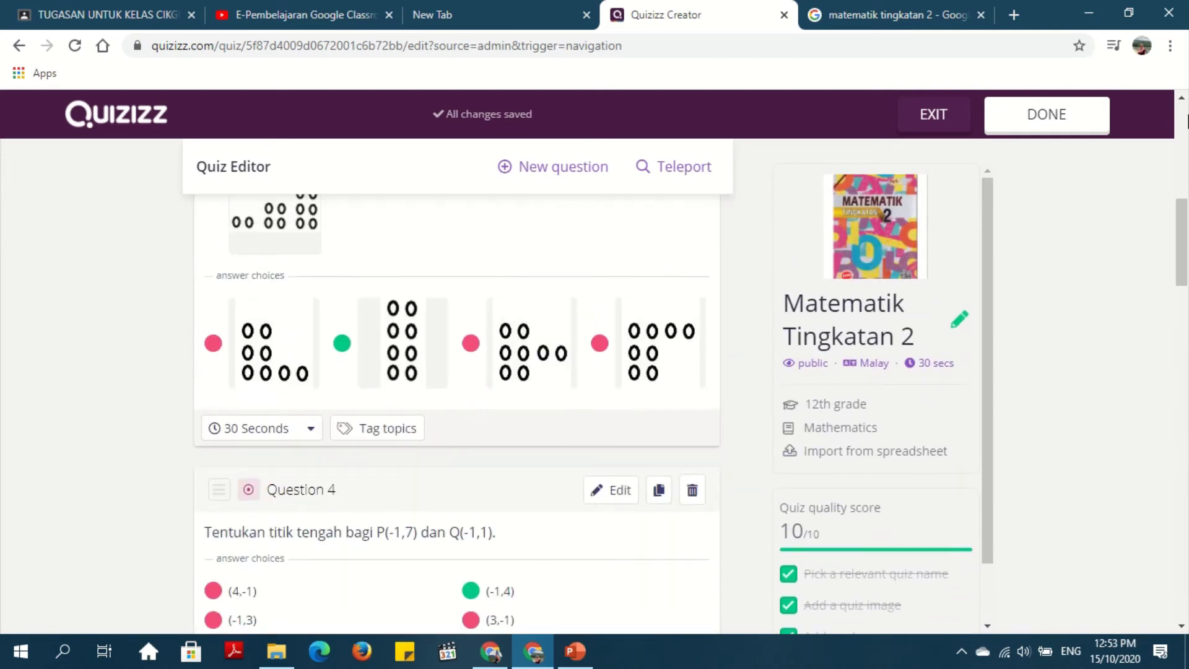
scroll(1187, 120, up, 5)
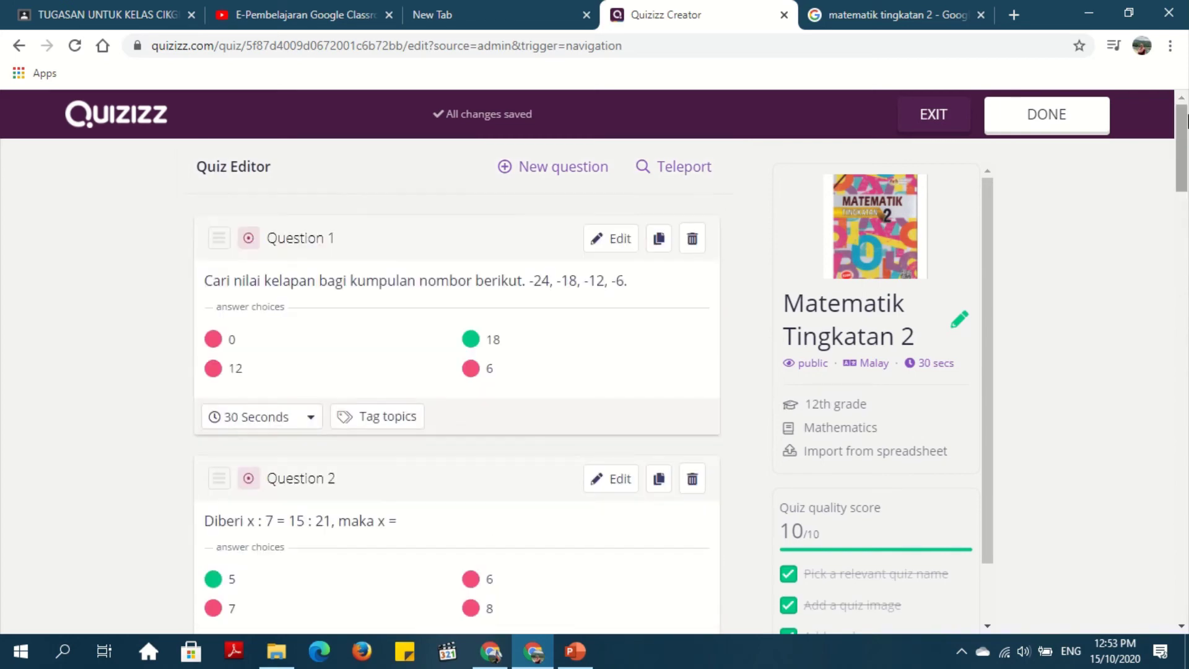
click(669, 169)
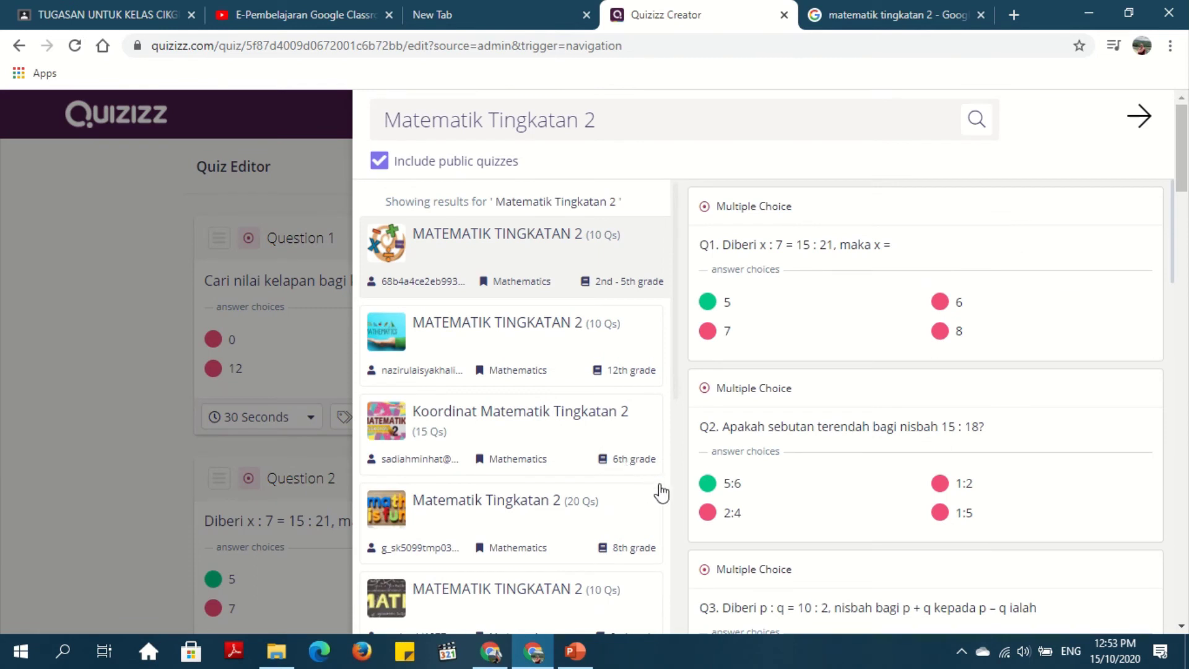
click(585, 524)
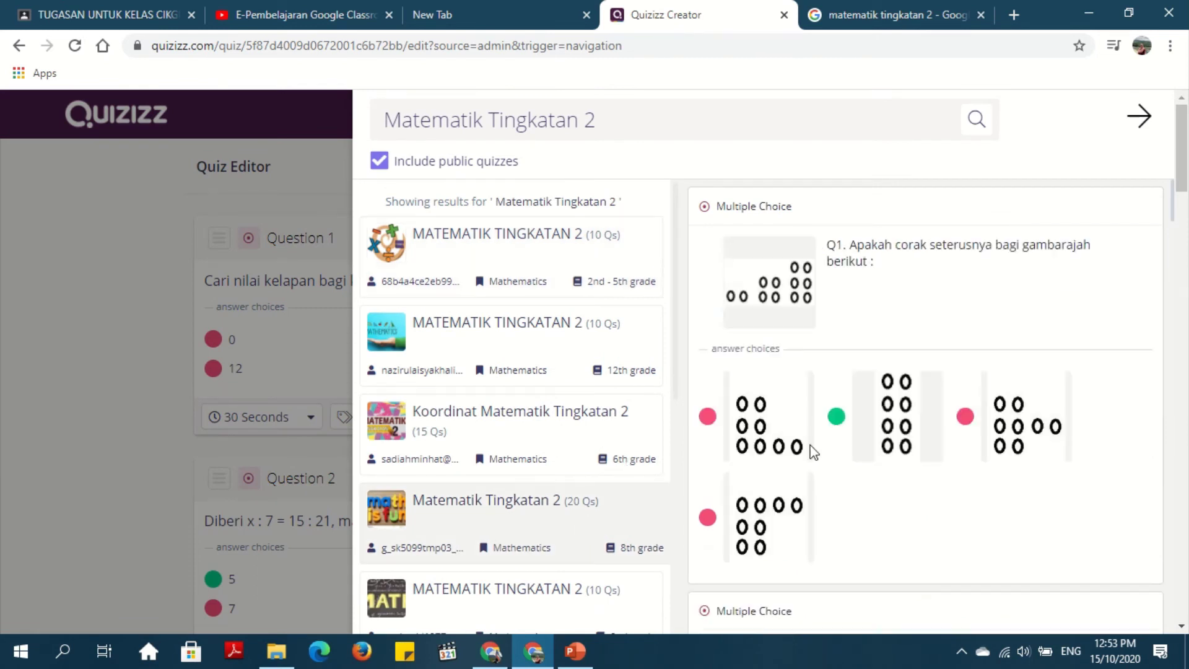
scroll(1178, 229, down, 8)
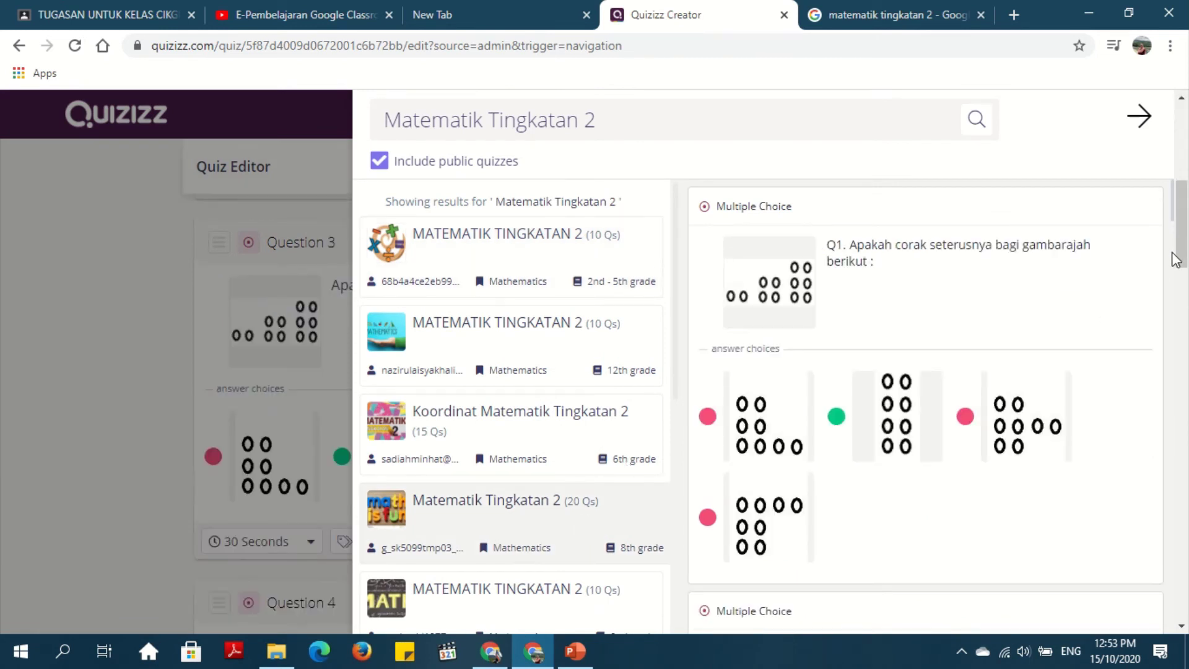
mouse_move(1177, 210)
mouse_down()
mouse_move(1172, 260)
mouse_move(1174, 225)
mouse_up()
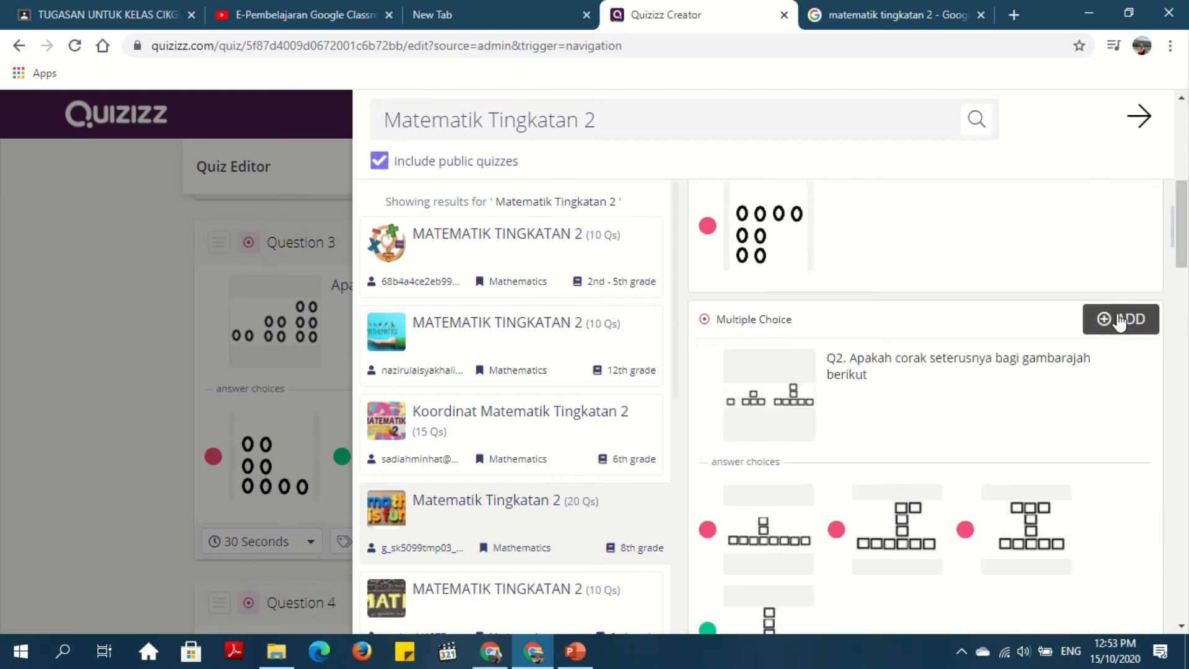
click(1120, 322)
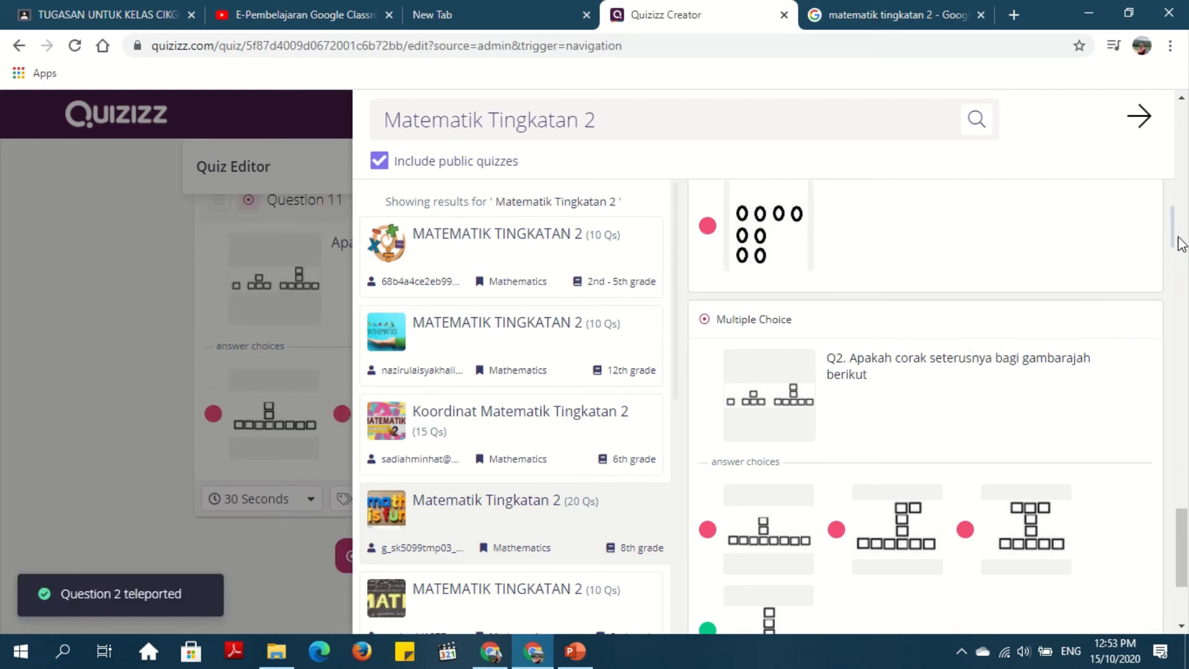
Step: Teleport Q4, about the number pattern 2, 4, 6, 8, 10, into the quiz and return to the quiz editor
drag(1177, 243, 1175, 320)
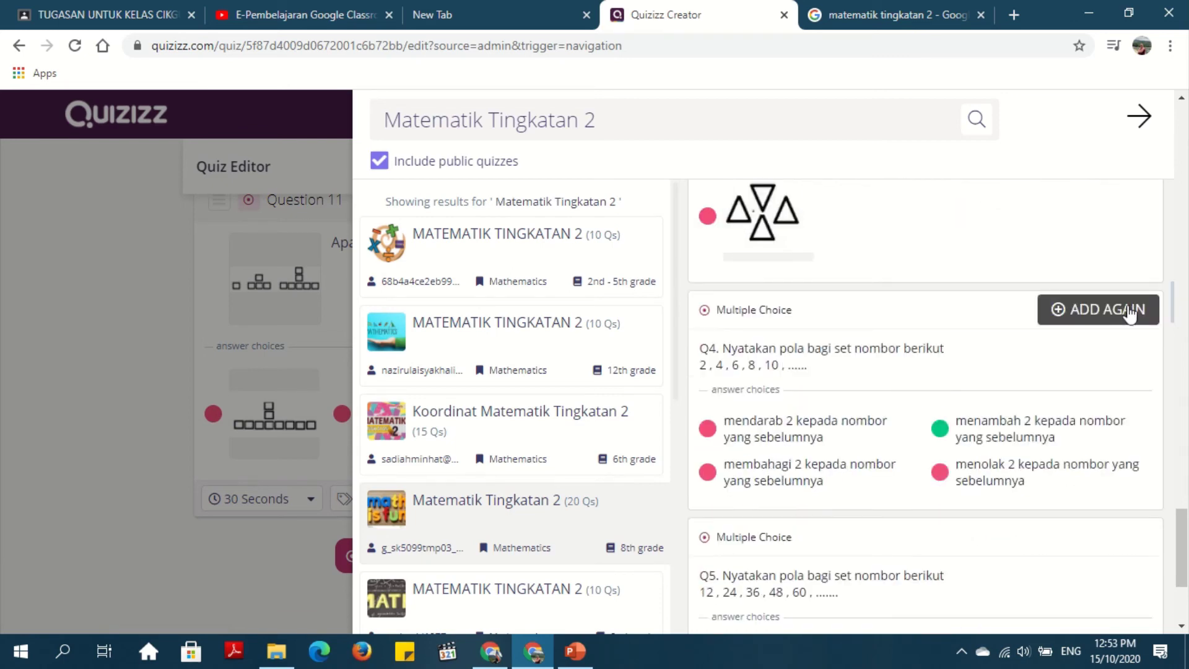
click(1128, 312)
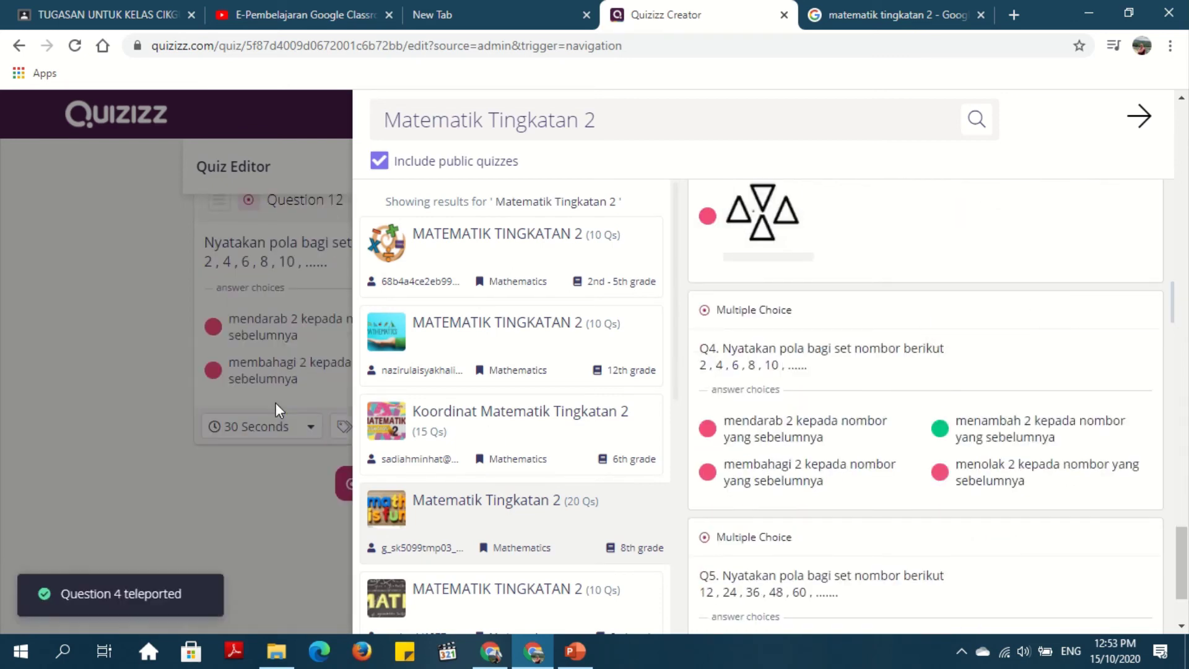
click(121, 384)
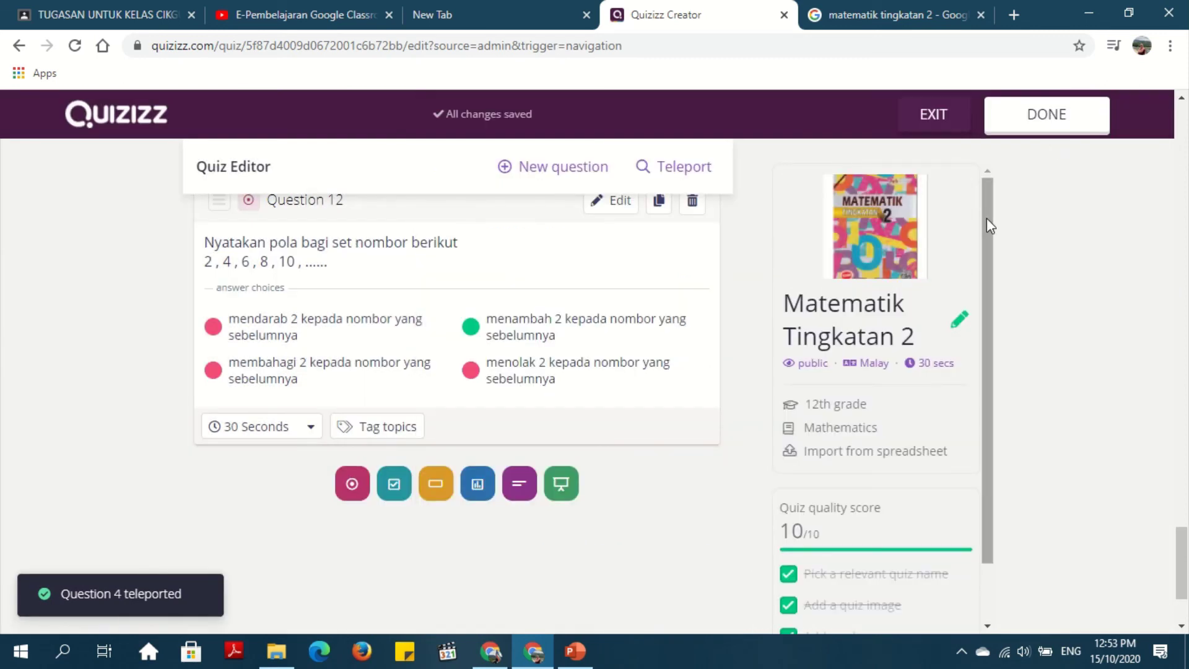
drag(986, 218, 984, 186)
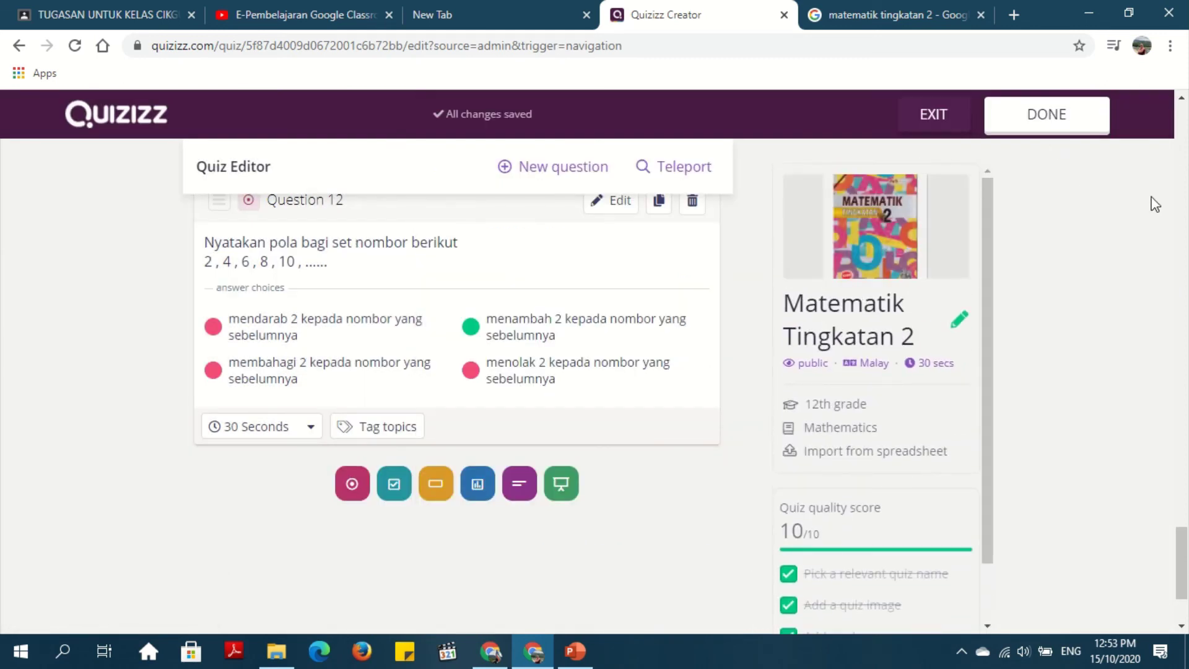
Step: Review Question 1's question text, answer options and time limit in its edit form, and close it without saving
drag(1186, 542, 1098, 111)
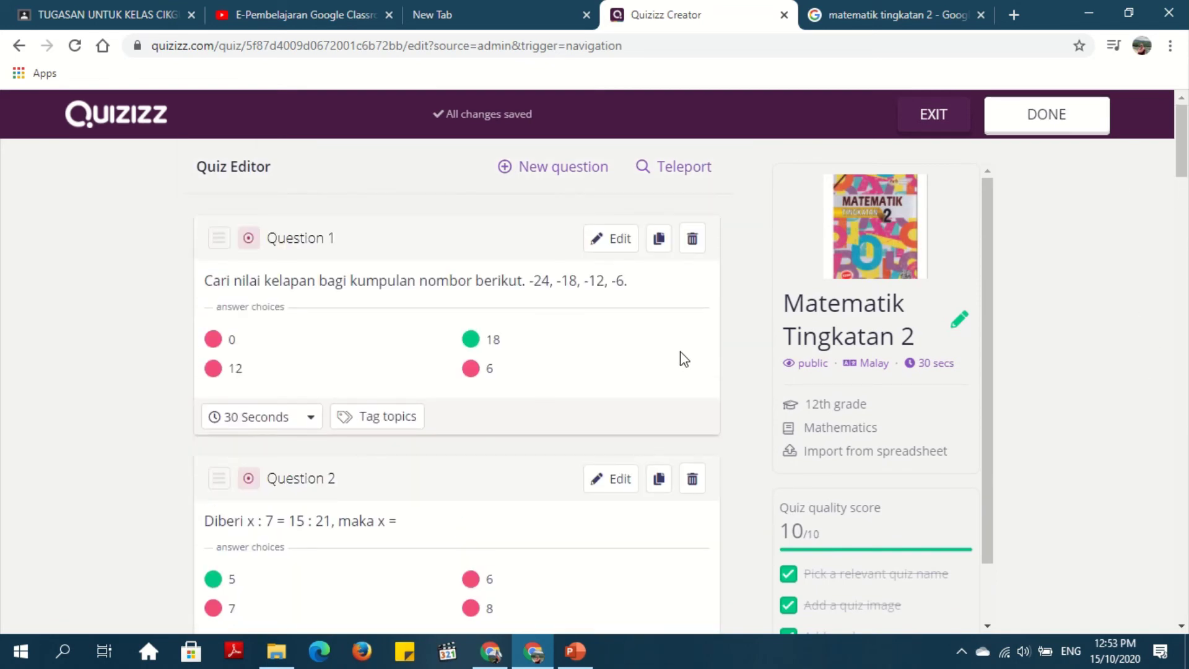
click(603, 241)
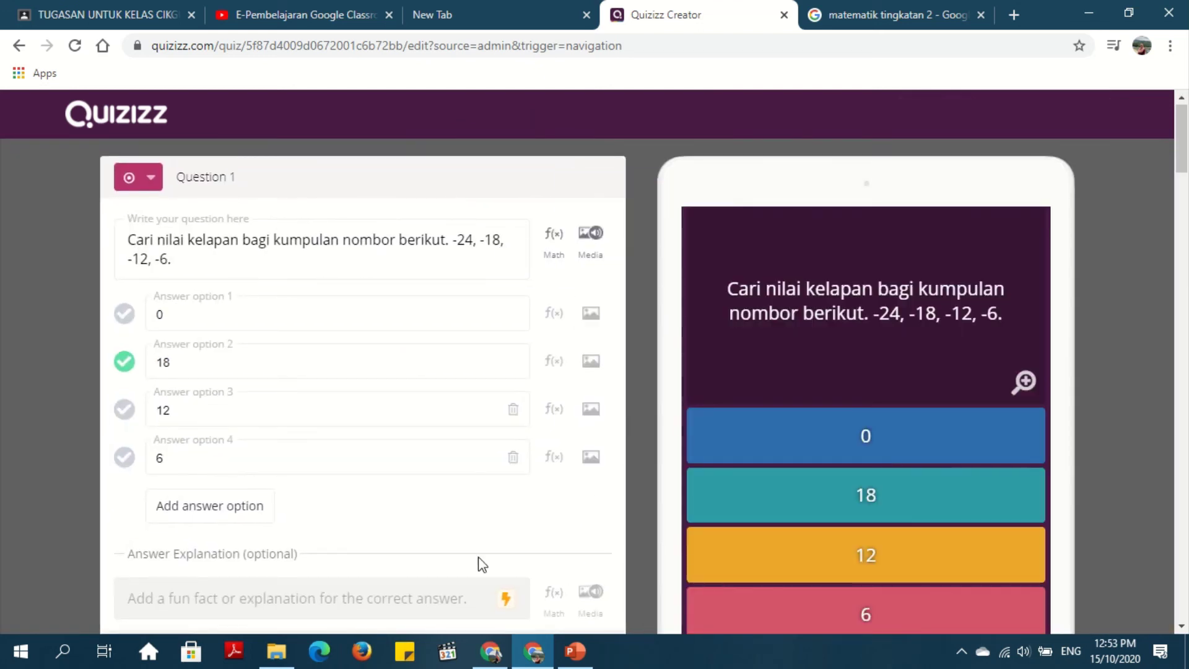
click(142, 178)
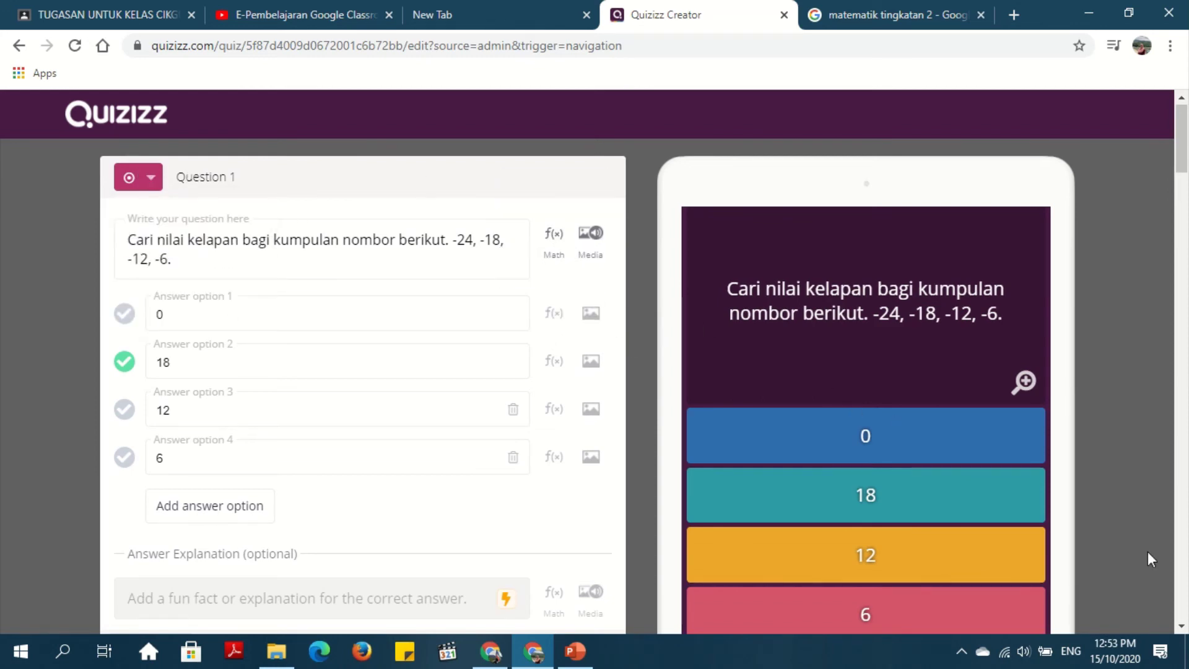
scroll(362, 383, down, 8)
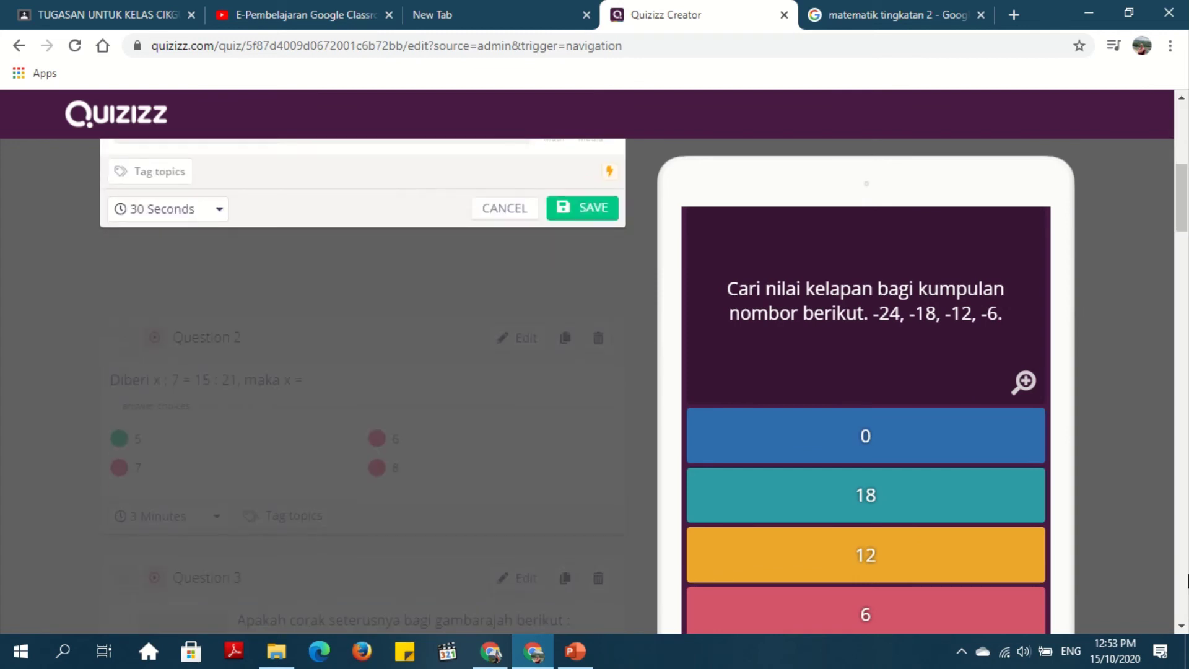
click(504, 209)
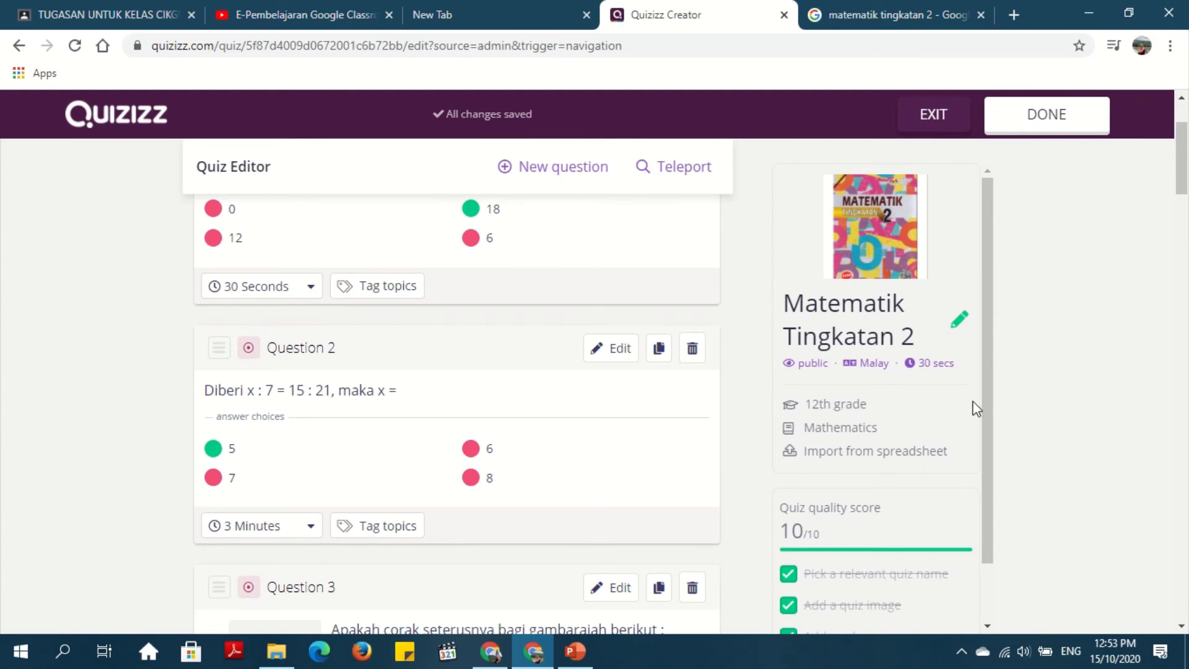
Step: Check the quiz quality checklist and finish editing the Matematik Tingkatan 2 quiz
drag(983, 399, 984, 548)
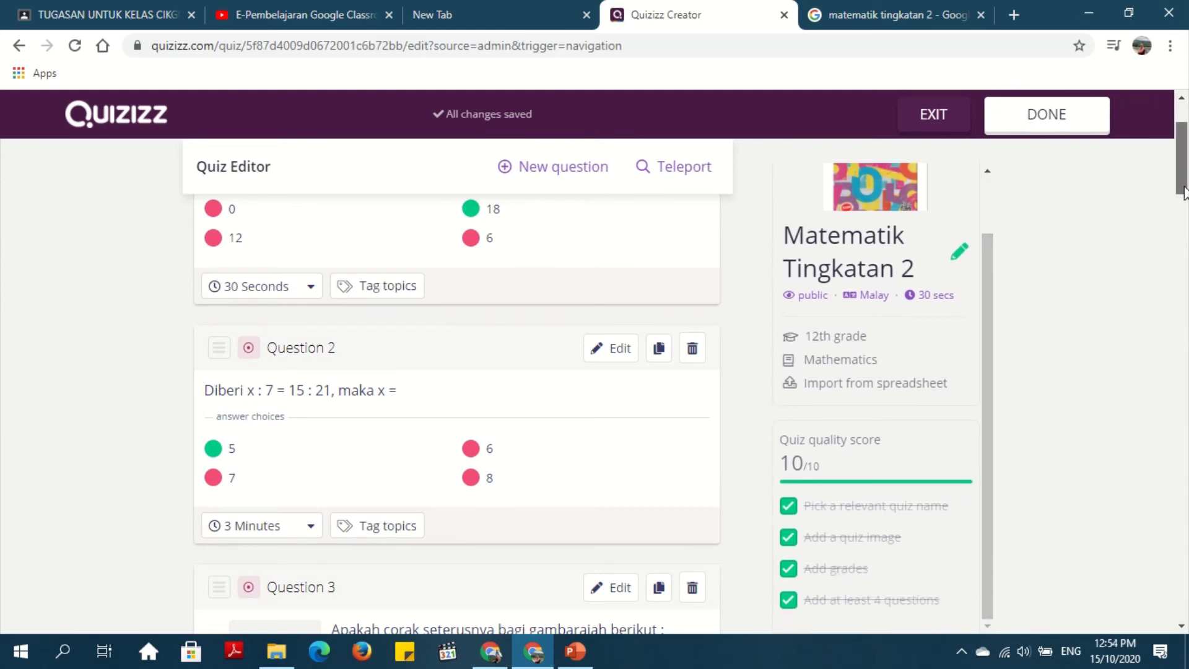
drag(1182, 184, 1150, 120)
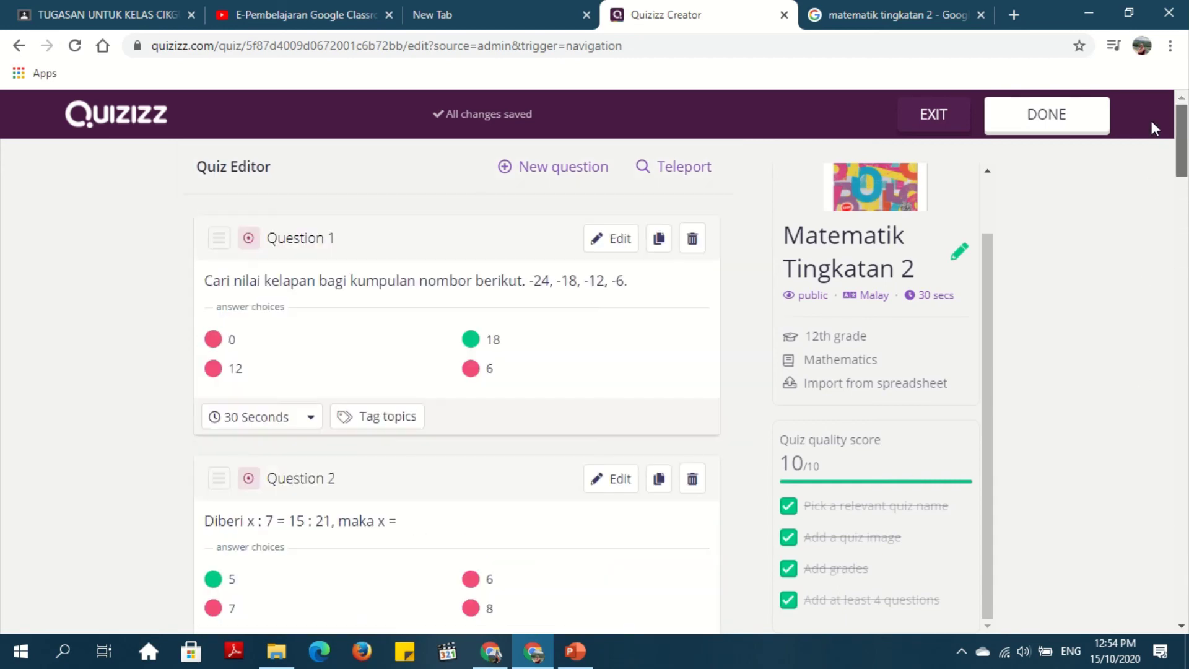
click(1052, 116)
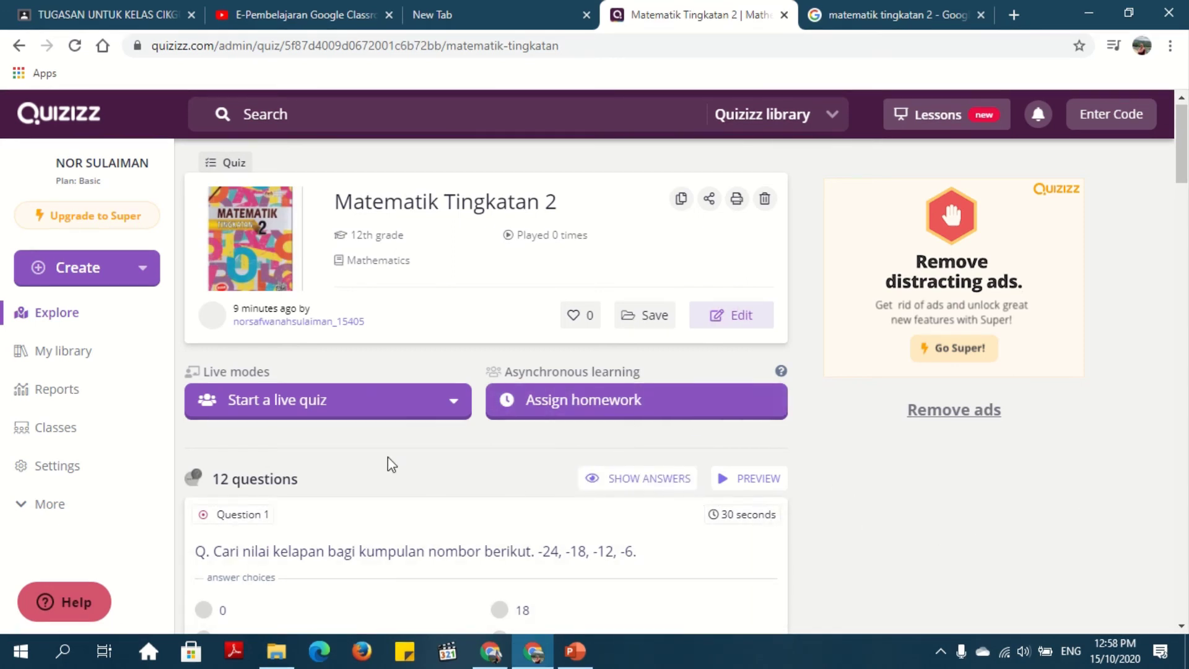
Step: Assign the quiz as homework with a custom deadline of Sunday, October 18 at 01:00 PM
click(558, 415)
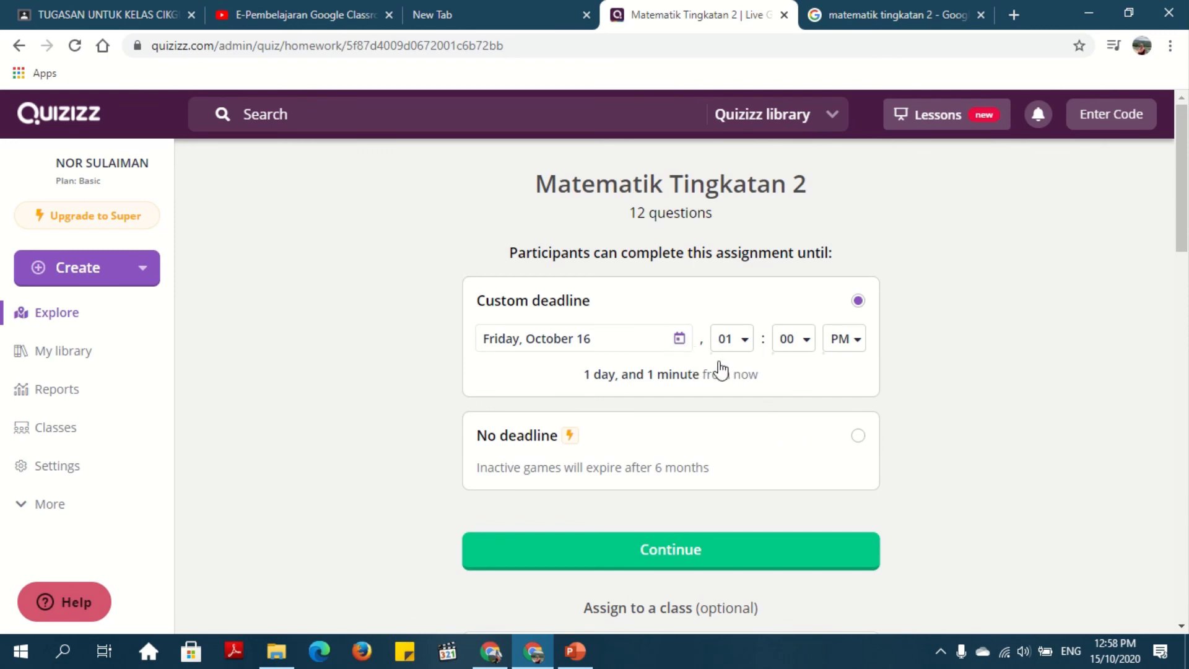
click(680, 339)
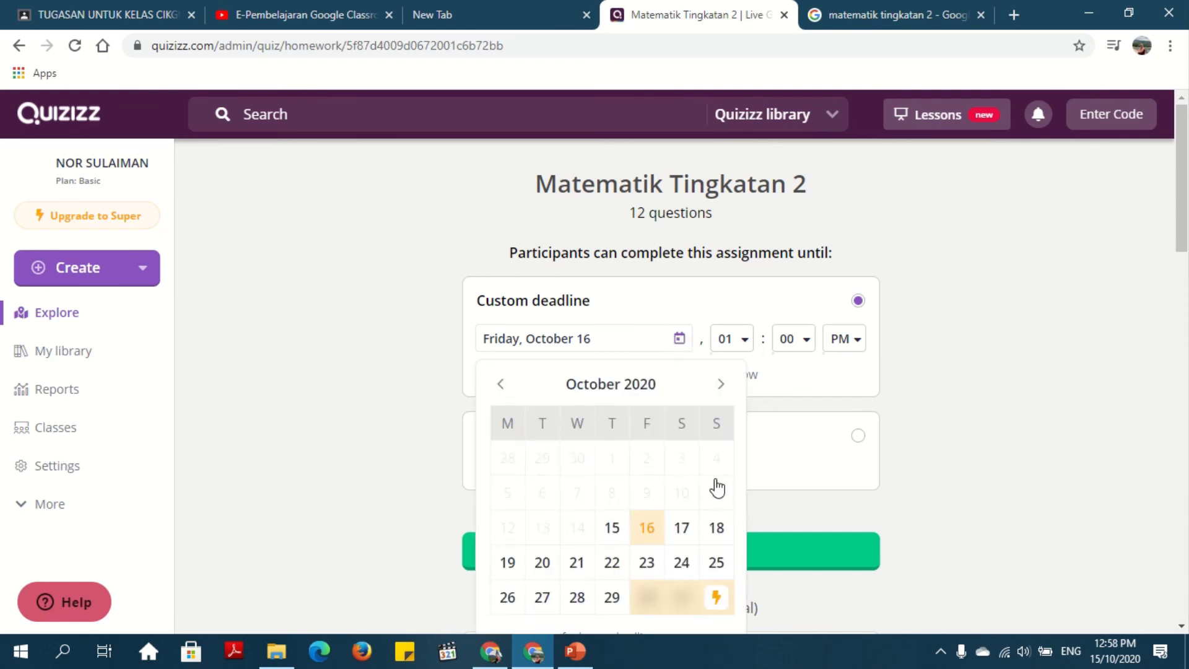
click(716, 528)
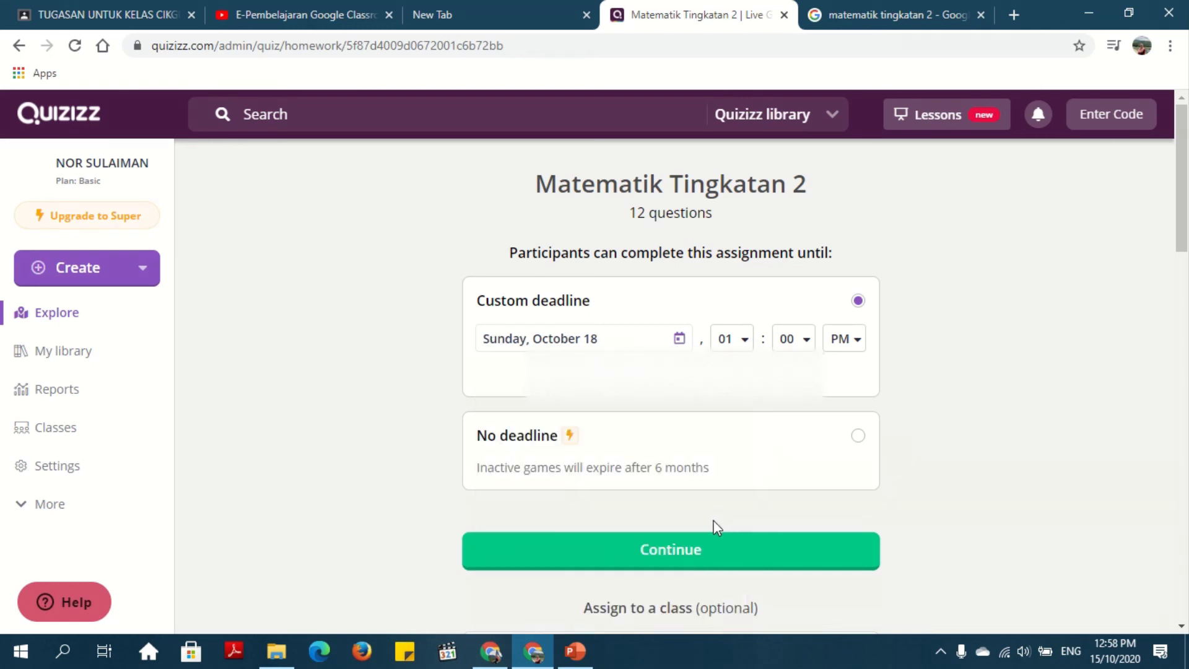
click(671, 555)
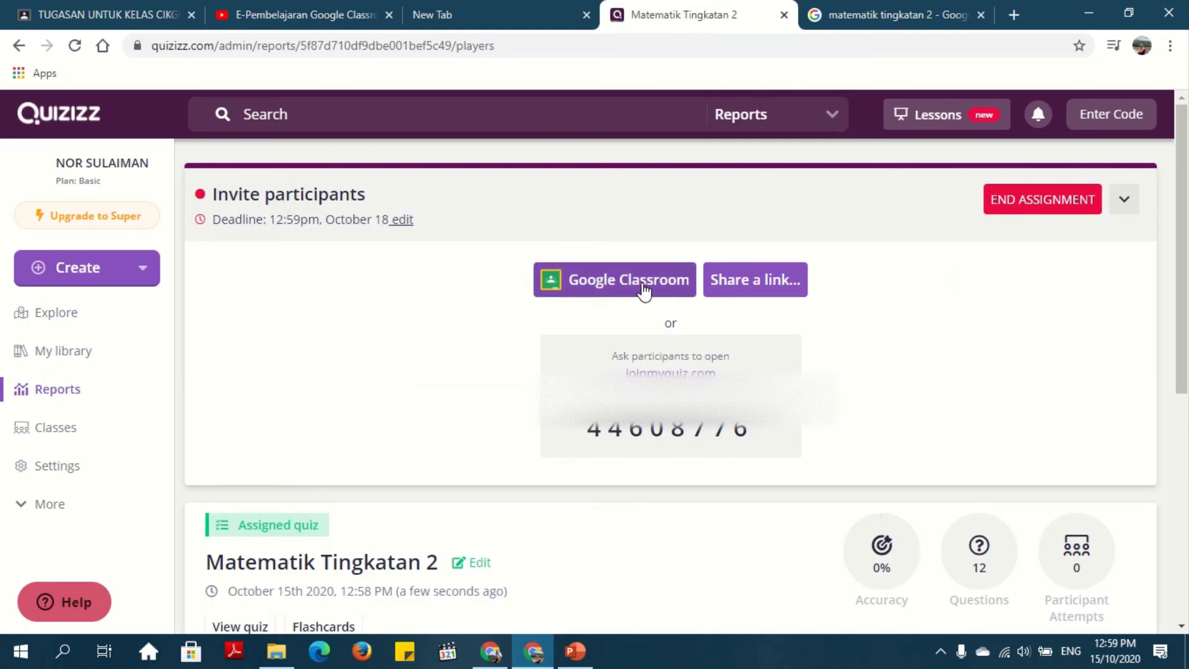
Step: Share the assignment through Google Classroom by choosing the Google account and allowing Quizizz access to it
click(644, 289)
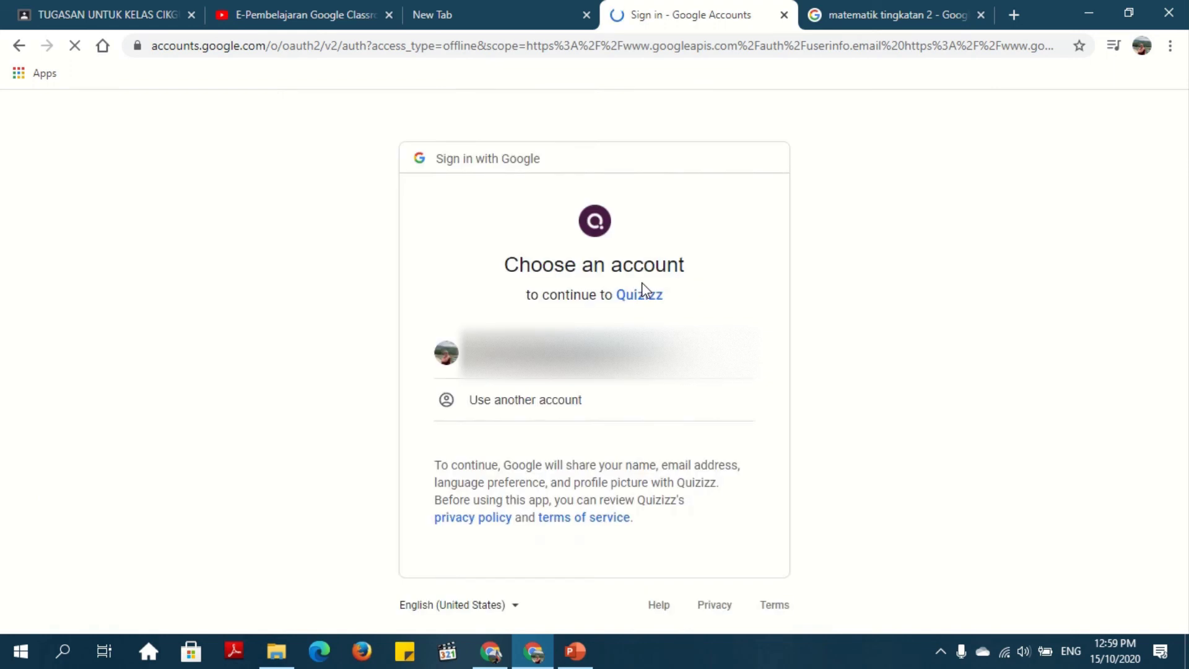
click(545, 350)
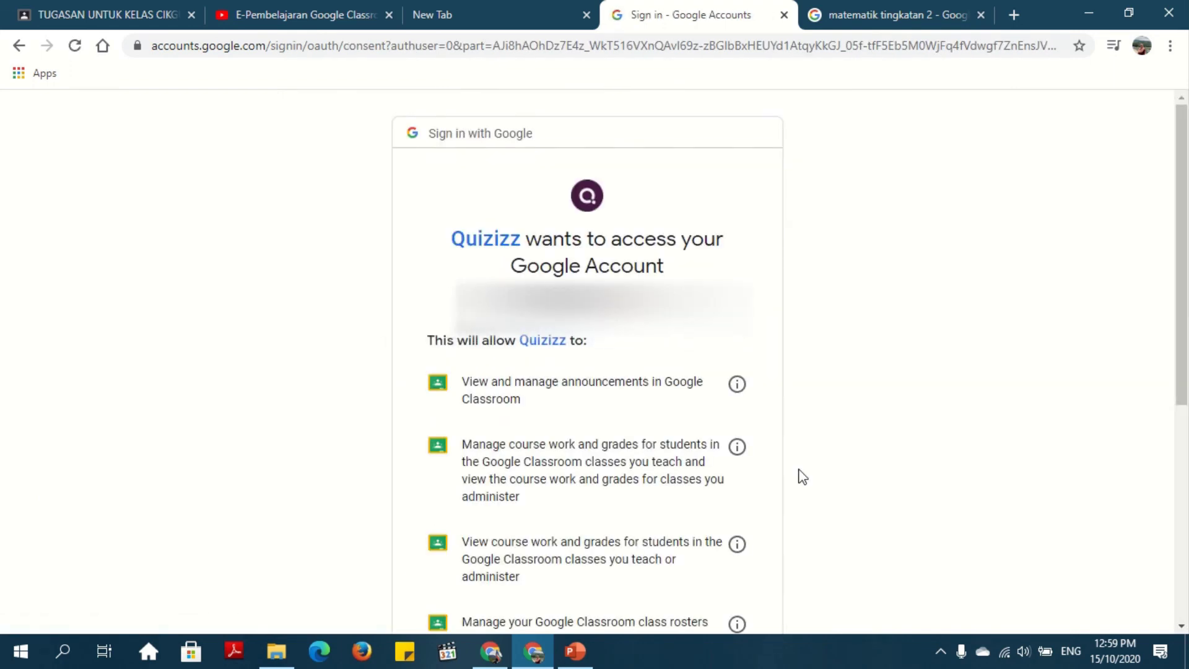
scroll(798, 477, down, 6)
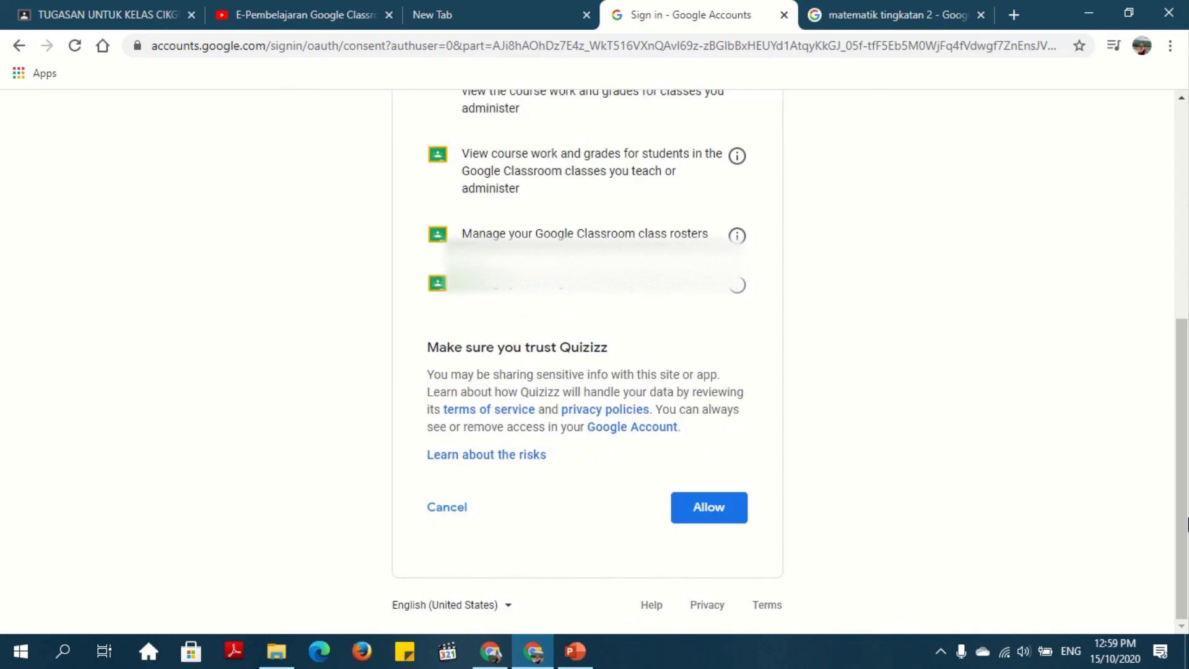
click(686, 507)
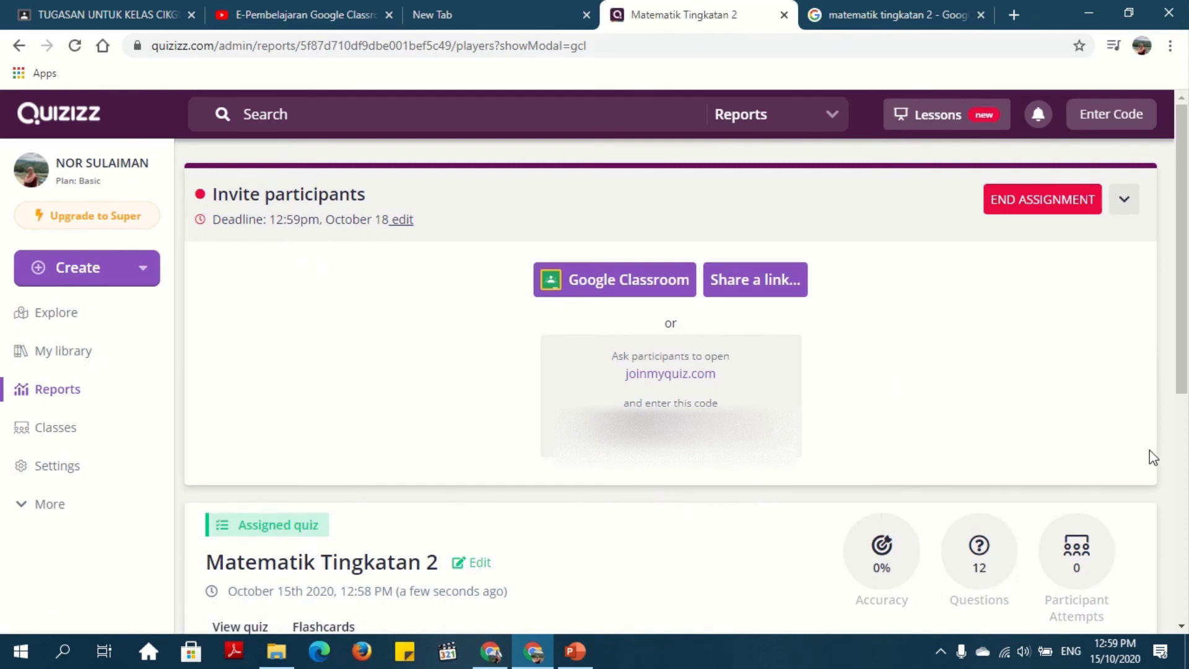
Step: Import the class "Class (try)" from Google Classroom, leaving the guardian's email requirement off
scroll(1187, 489, down, 7)
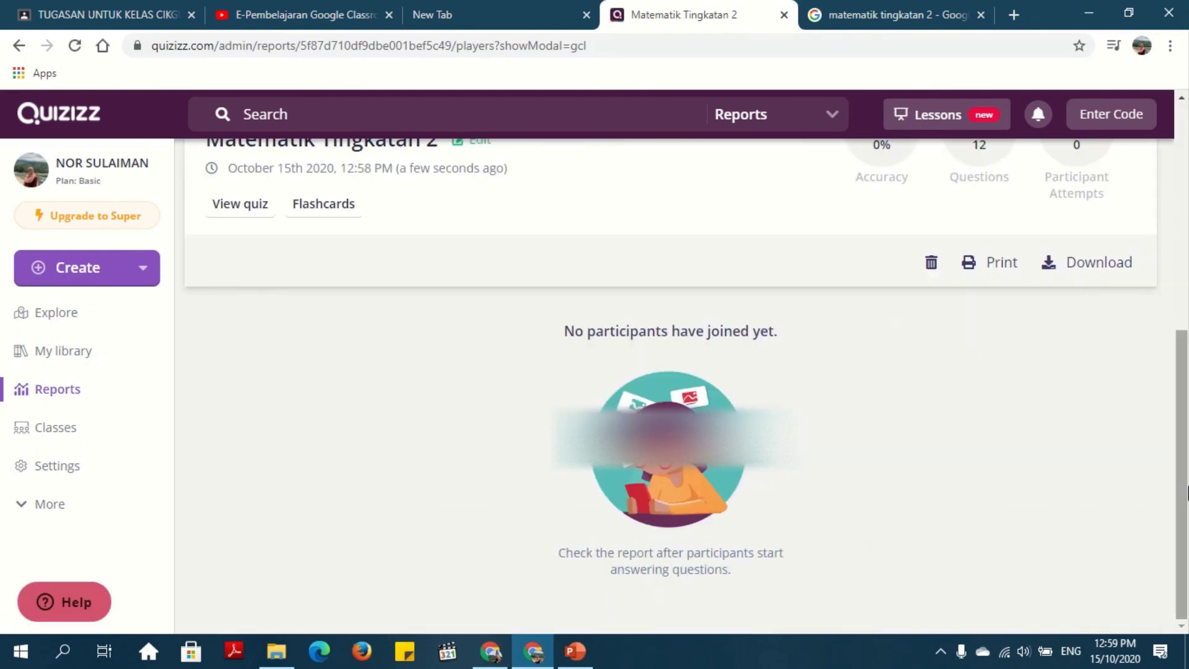
scroll(1179, 259, up, 7)
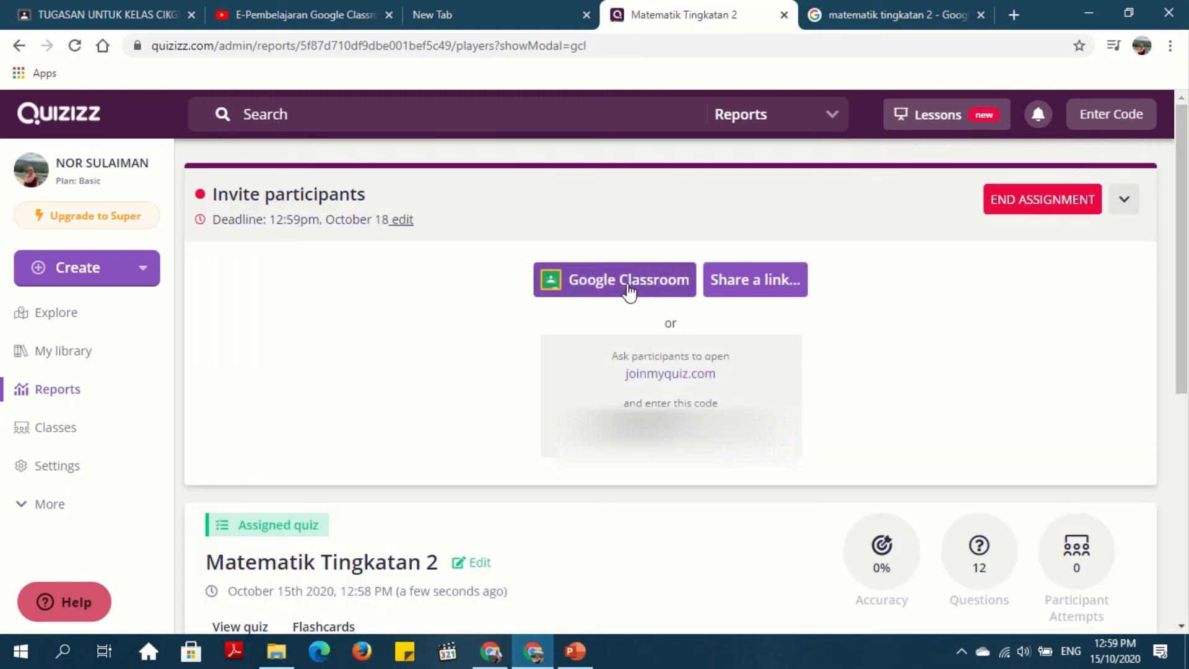
click(628, 286)
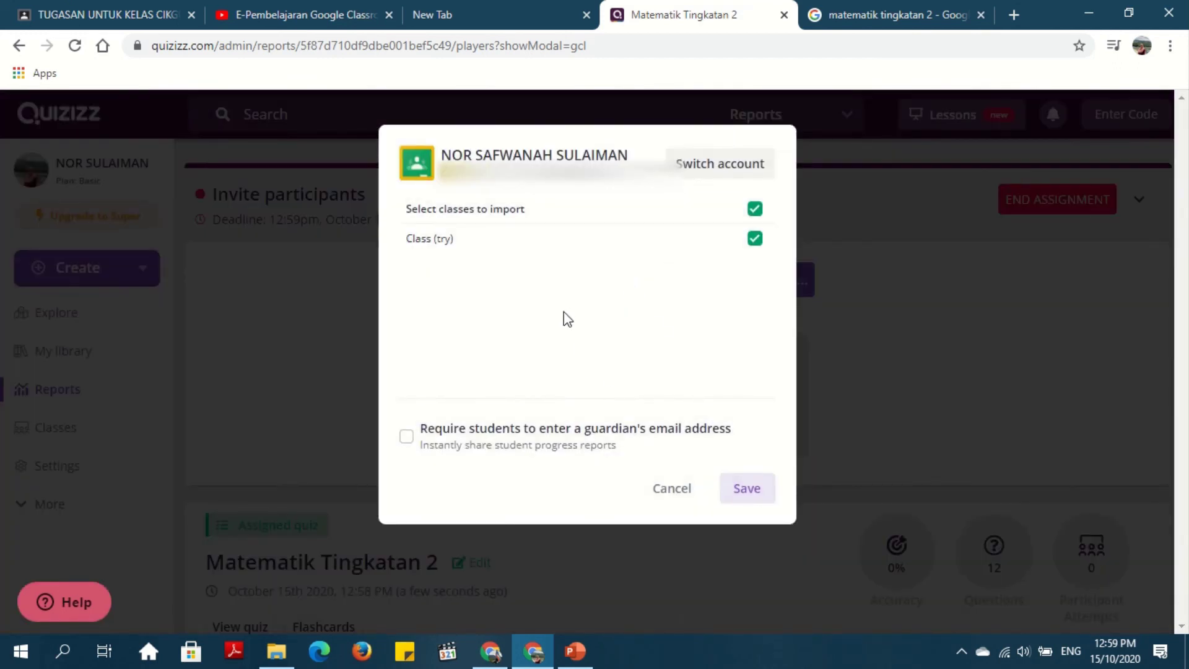
click(744, 489)
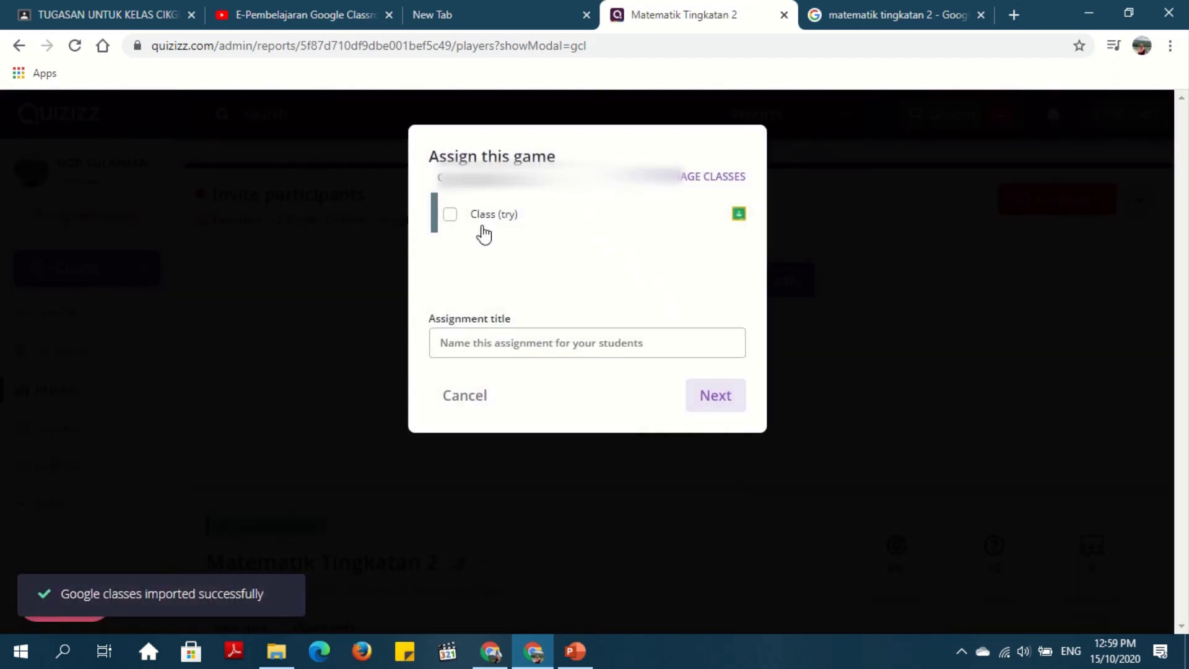
Step: Assign the quiz to Class (try) under the title "Latih Tubi Matematik"
click(450, 214)
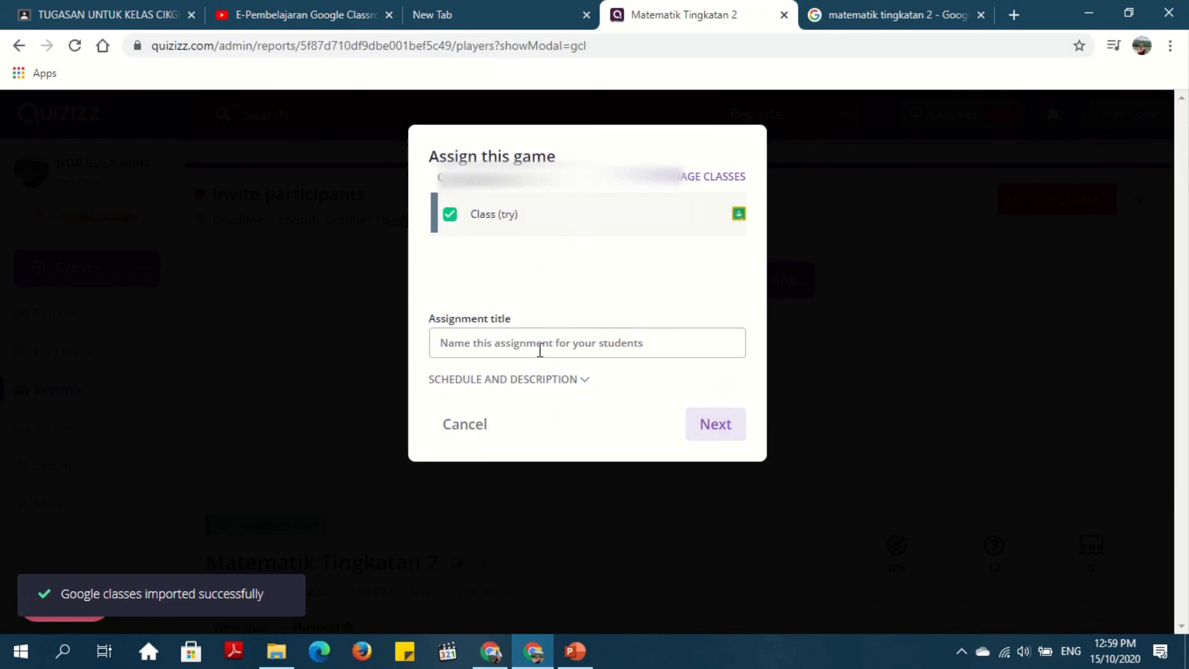
key(Caps_Lock)
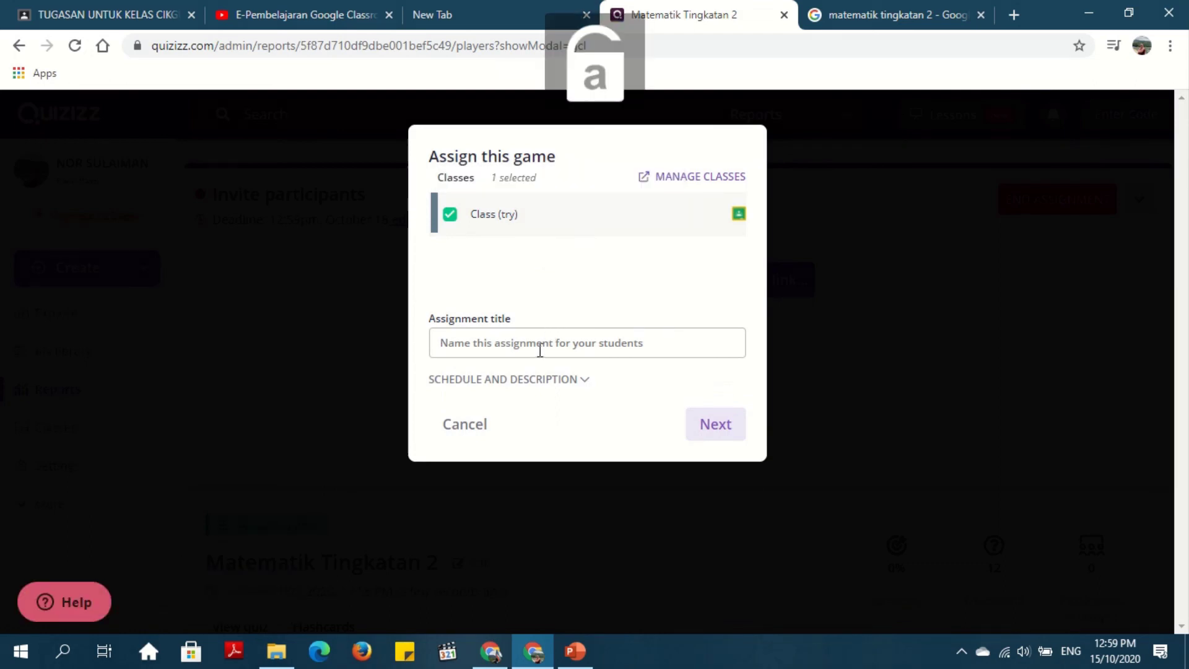
text(Latih )
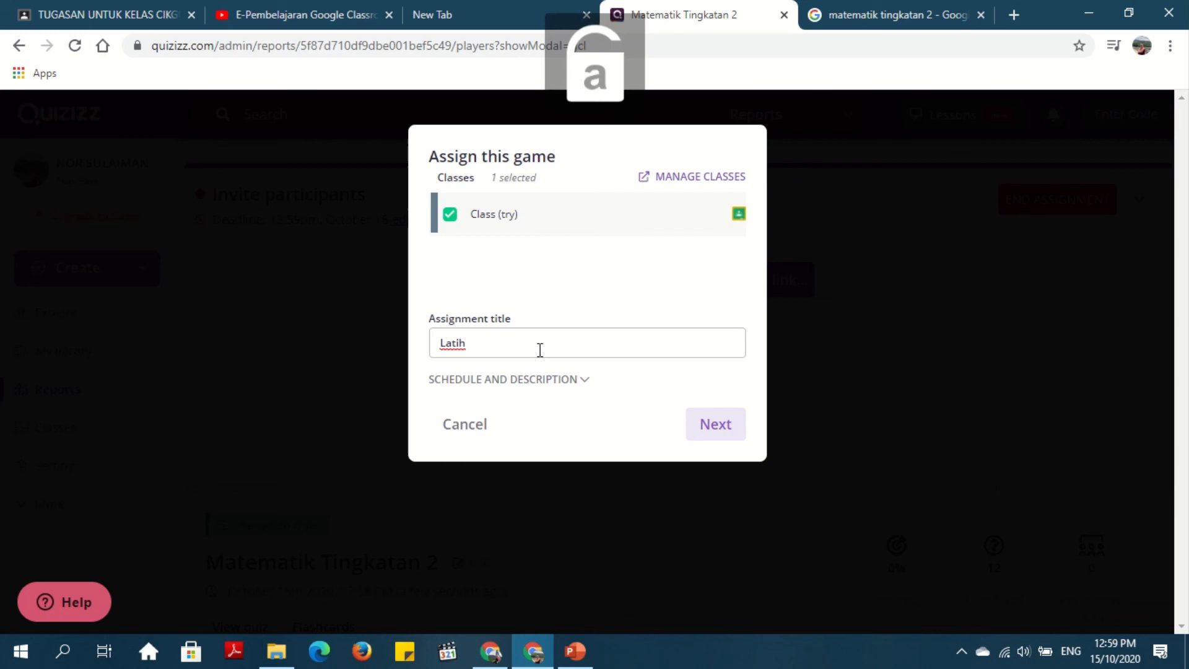
text(Tubi )
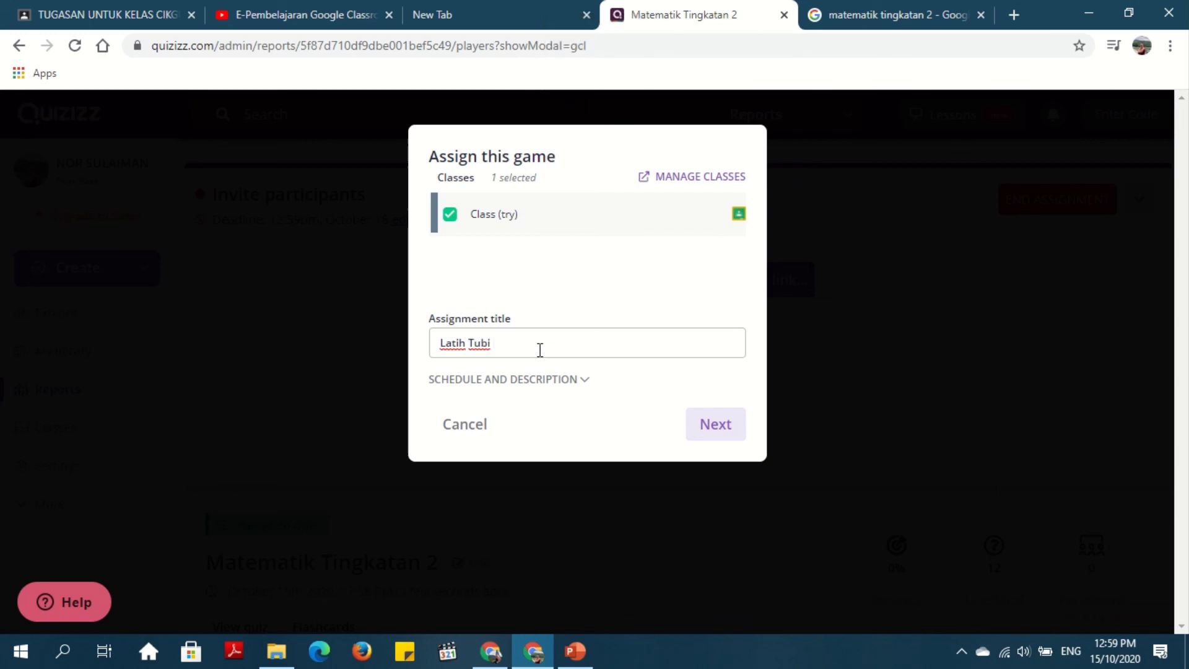
text(Matematik)
click(711, 427)
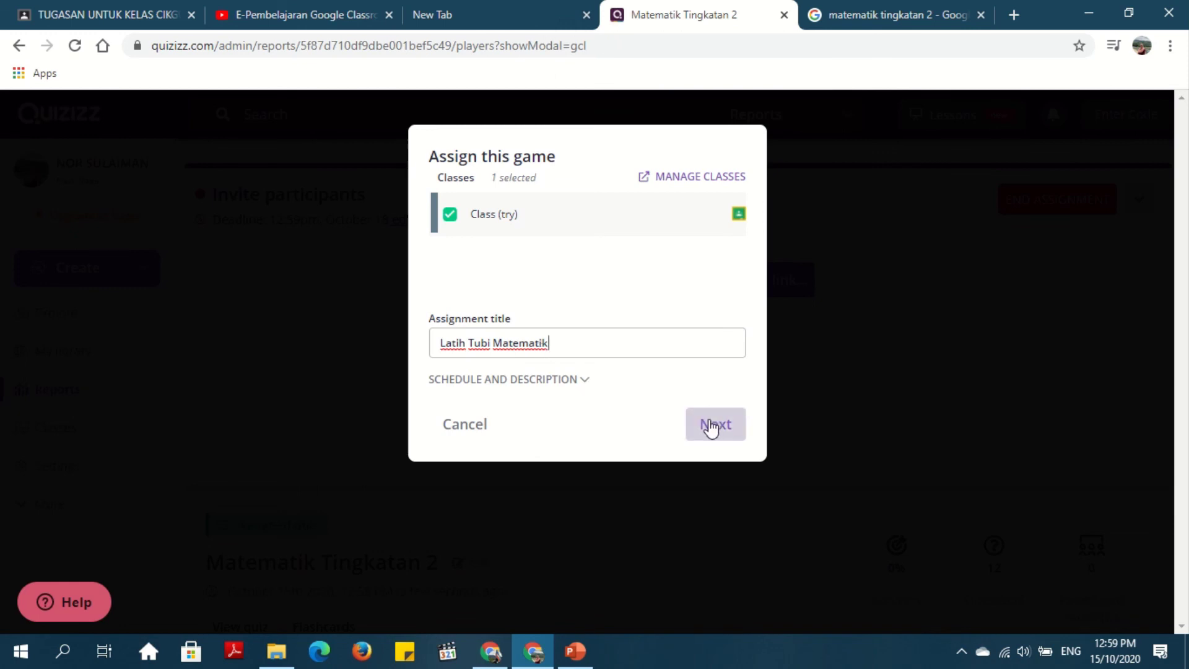
click(711, 427)
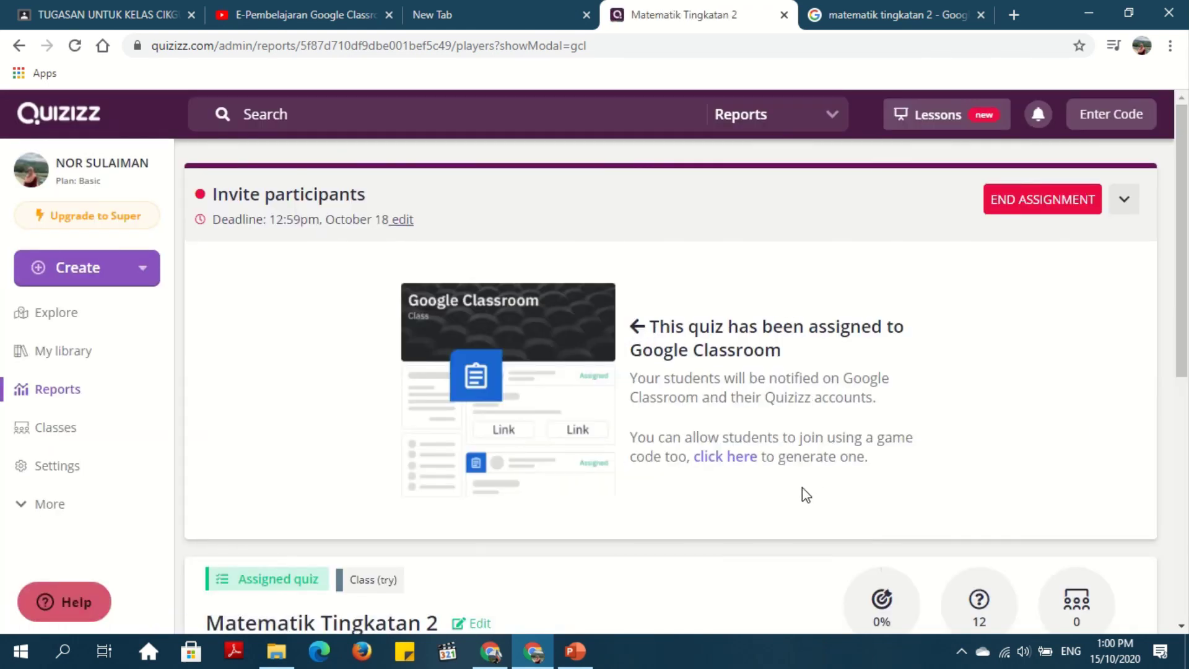
Step: Switch to PowerPoint to show the closing THANK YOU slide
click(577, 657)
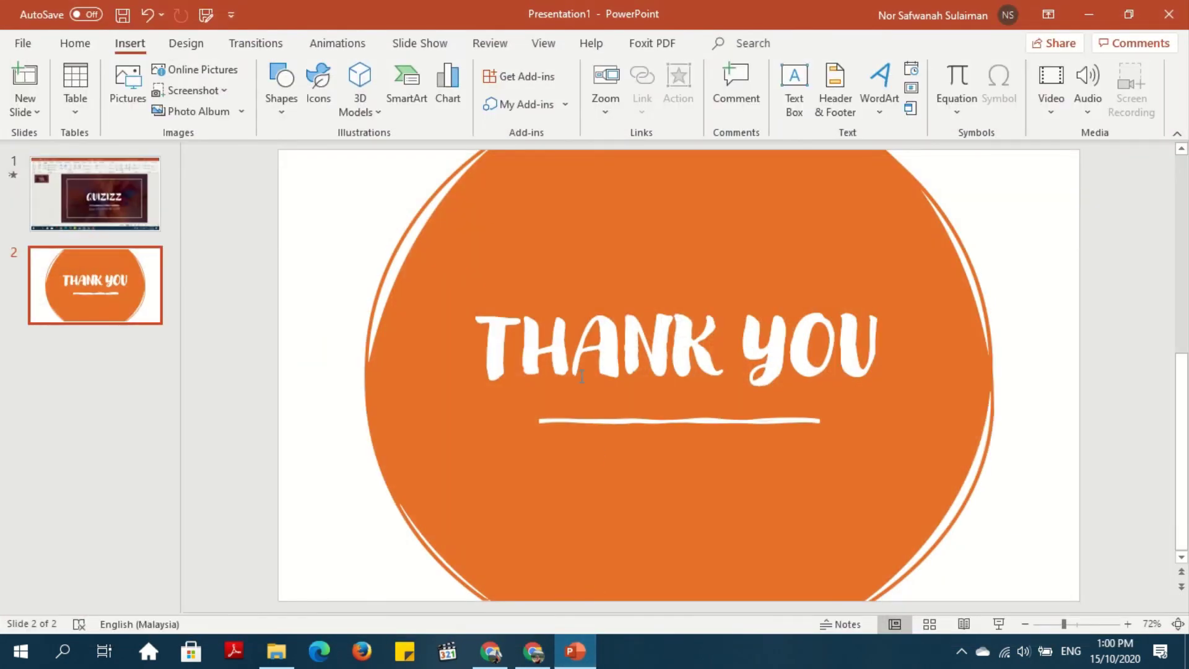
mouse_move(554, 5)
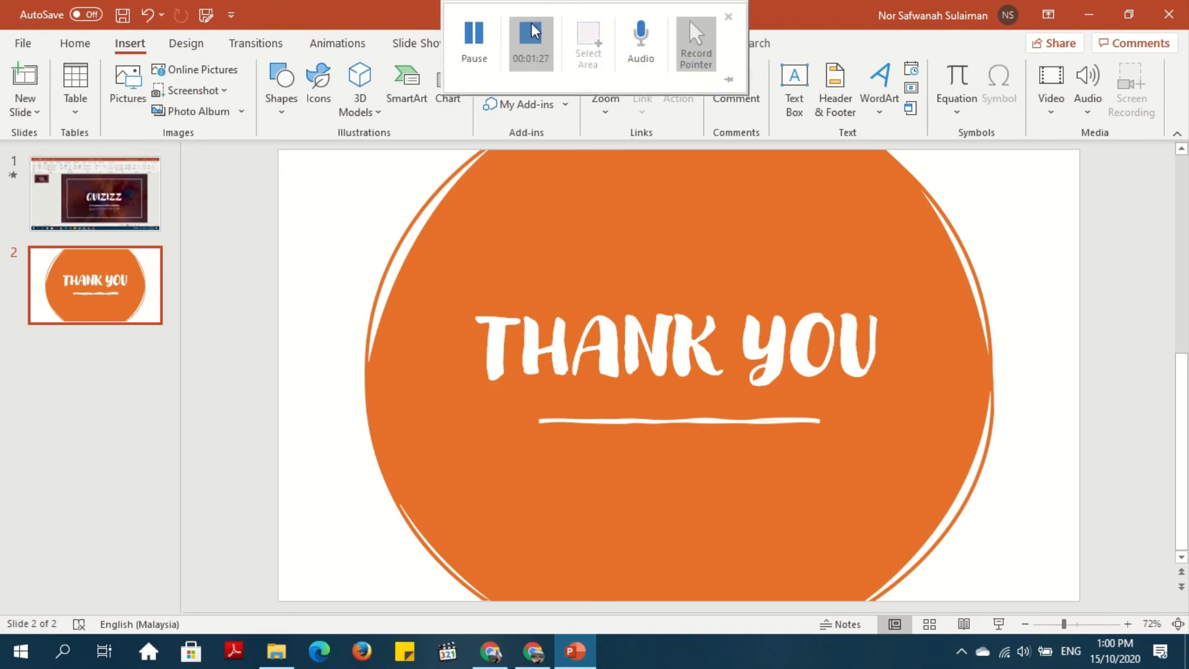